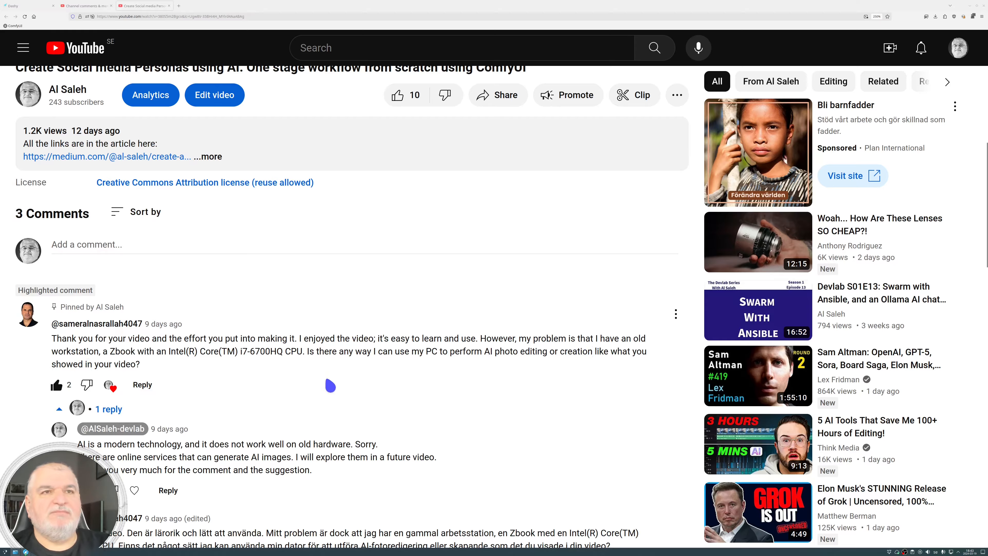
Step: Review the pinned comment about old hardware, highlight the reply's sentence on online AI image services, and look at the video above
scroll(330, 386, "up", 2)
scroll(331, 385, "down", 2)
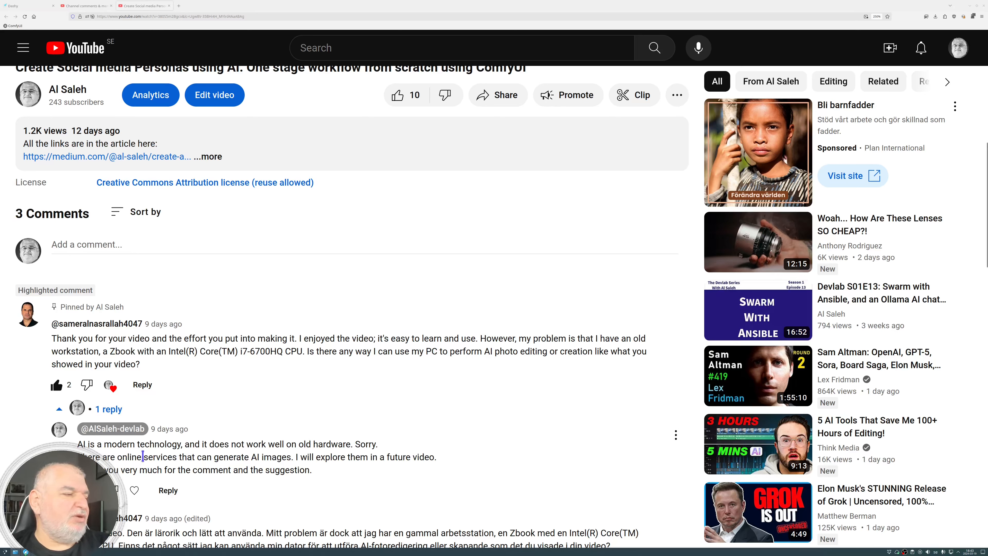
triple_click(348, 457)
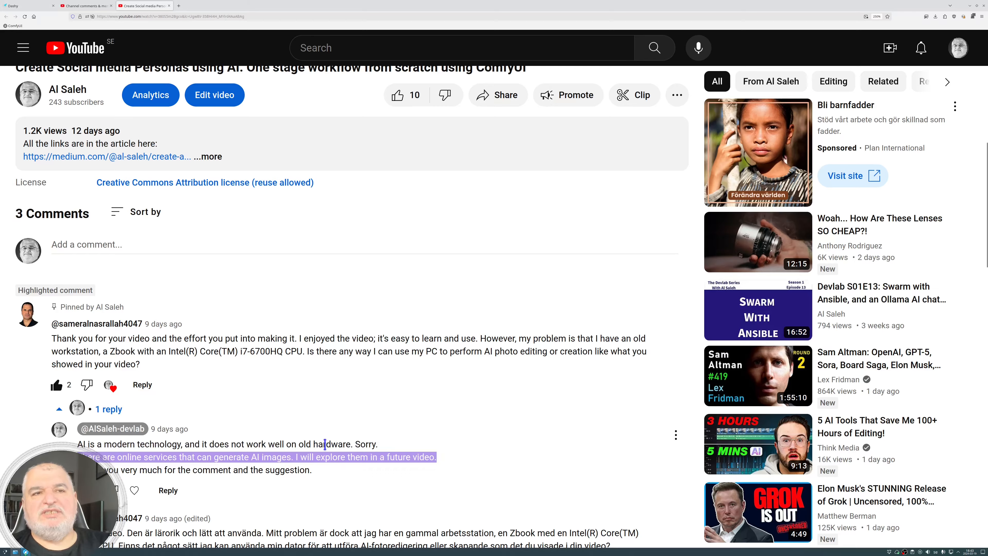
scroll(326, 446, "up", 5)
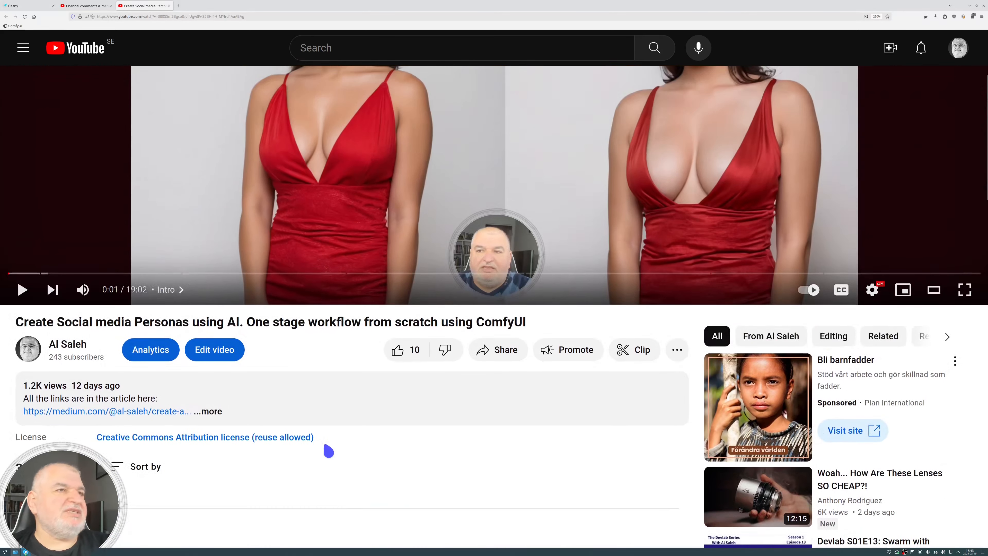
scroll(328, 451, "up", 4)
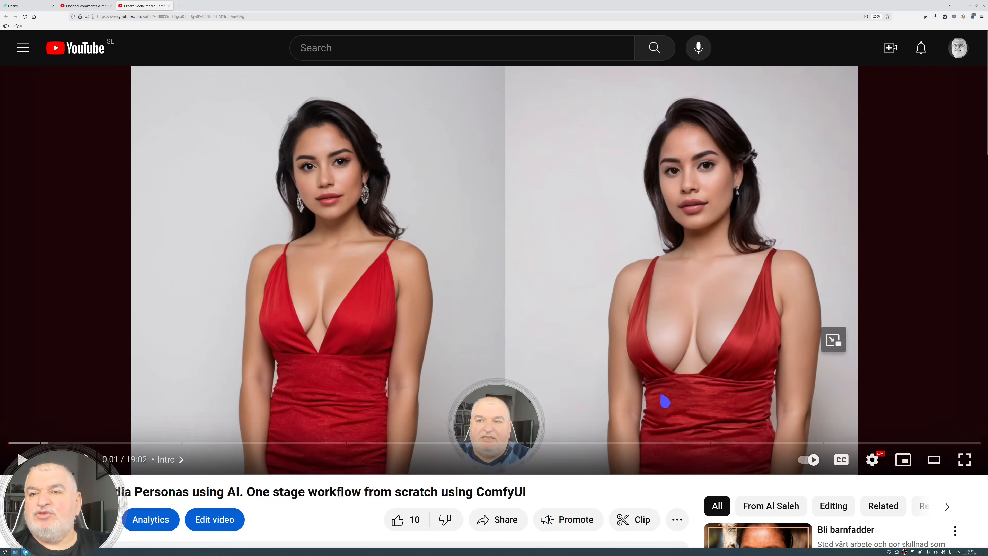
scroll(662, 401, "down", 4)
scroll(653, 399, "down", 2)
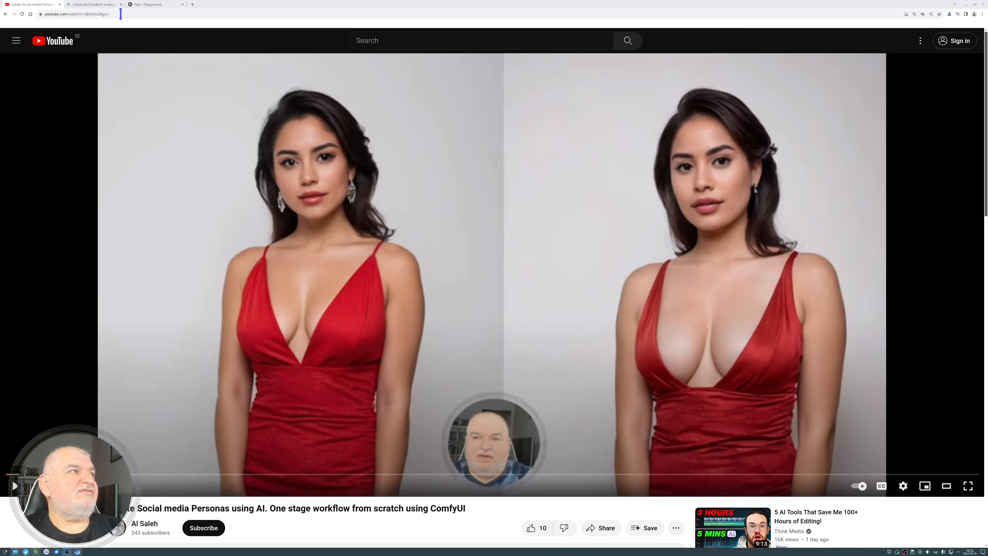
Step: View the Copilot Designer page holding the red dress prompt and compare it with the paused YouTube video
mouse_move(92, 8)
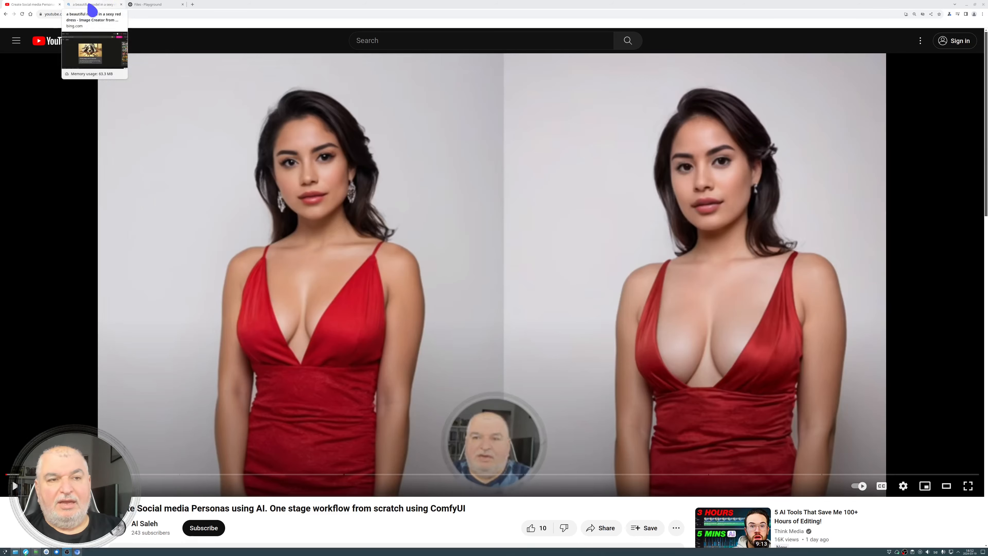
left_click(91, 7)
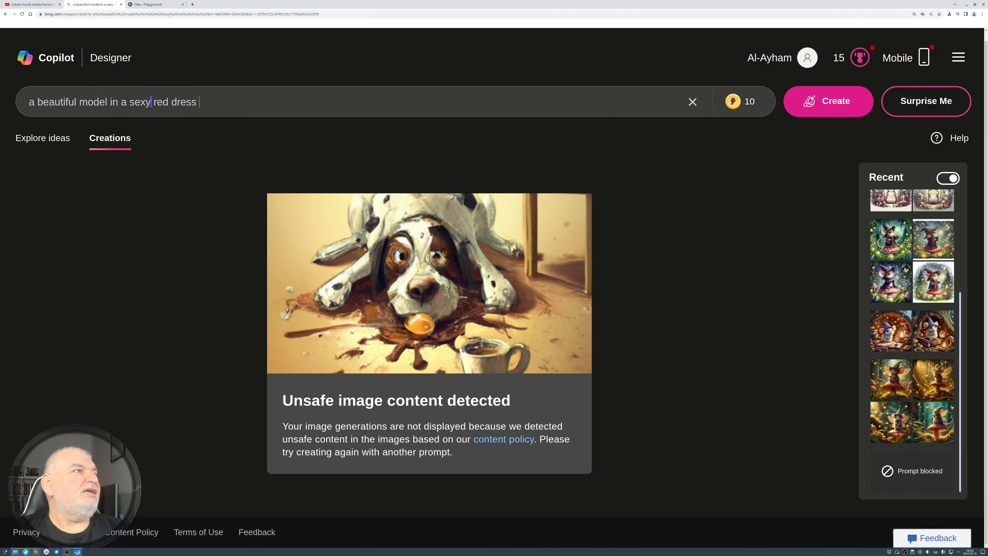
left_click(16, 5)
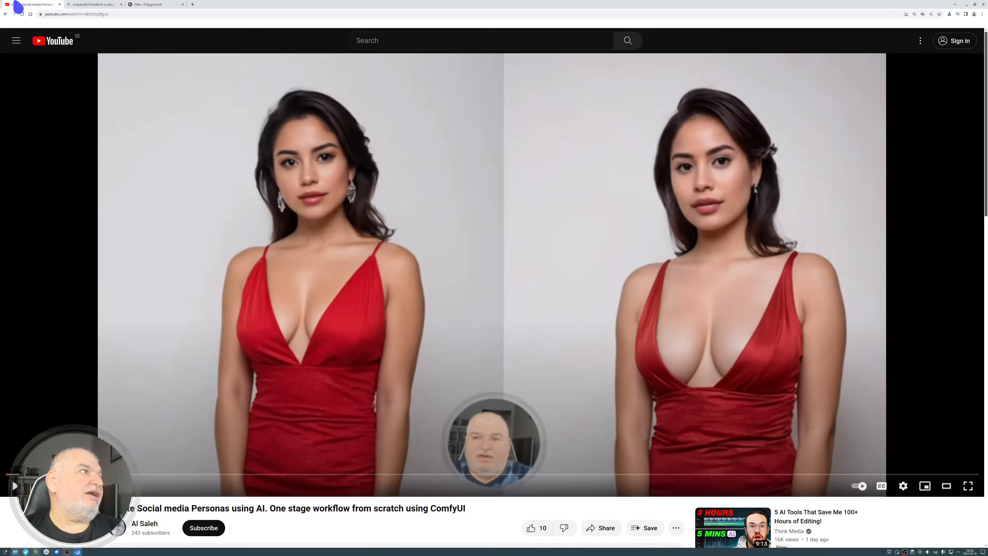
left_click(100, 5)
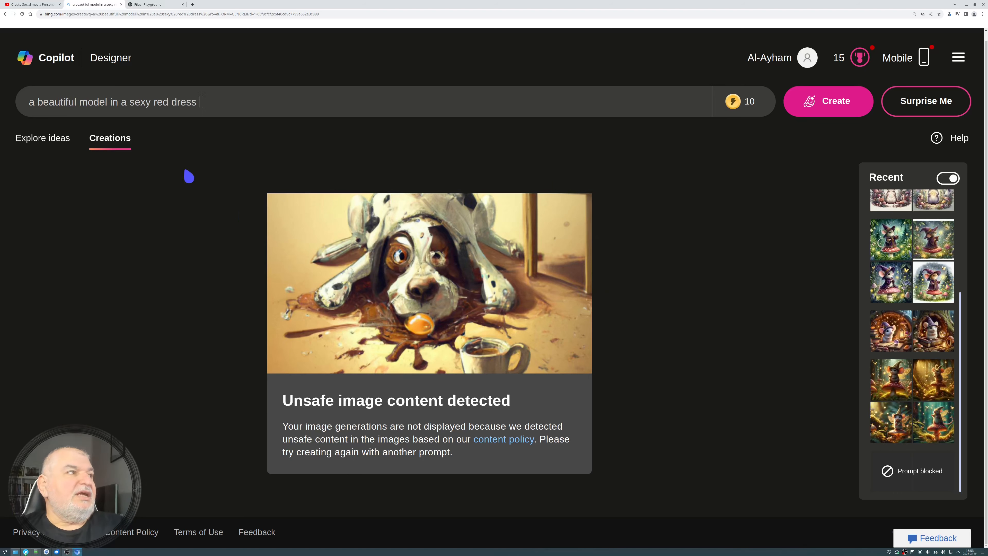
Step: Open the recent "magic mouse in a fairy tale" creation and browse its four images at full size
left_click(908, 413)
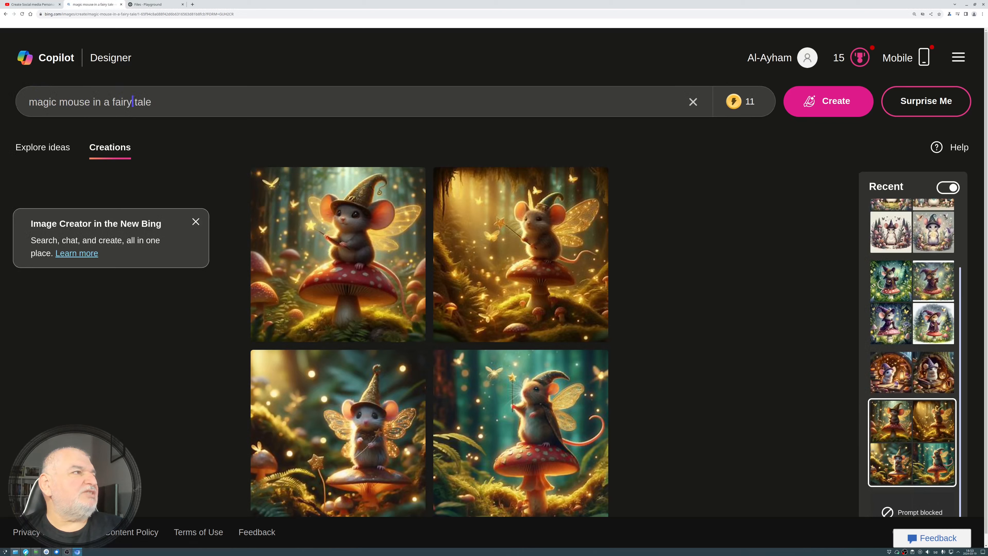
left_click(369, 253)
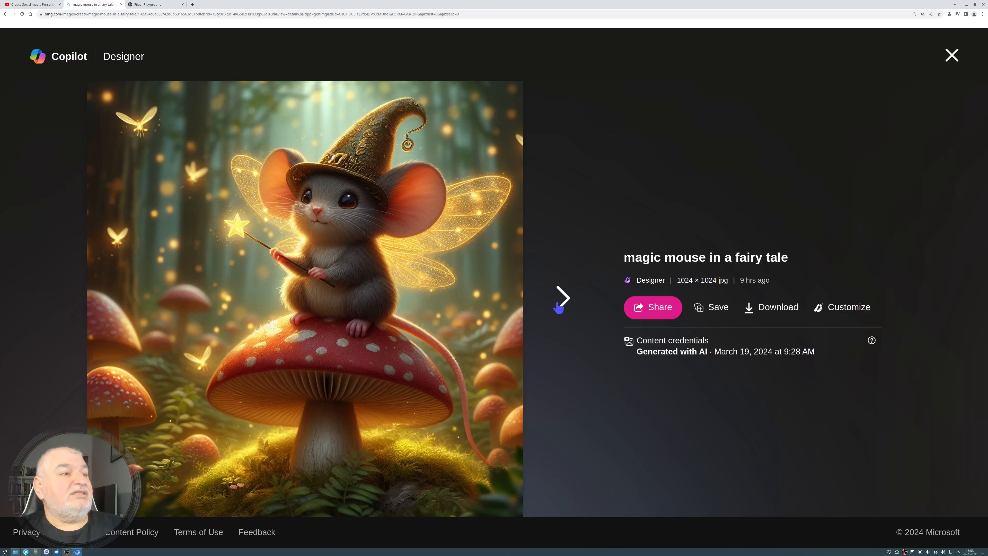
left_click(569, 310)
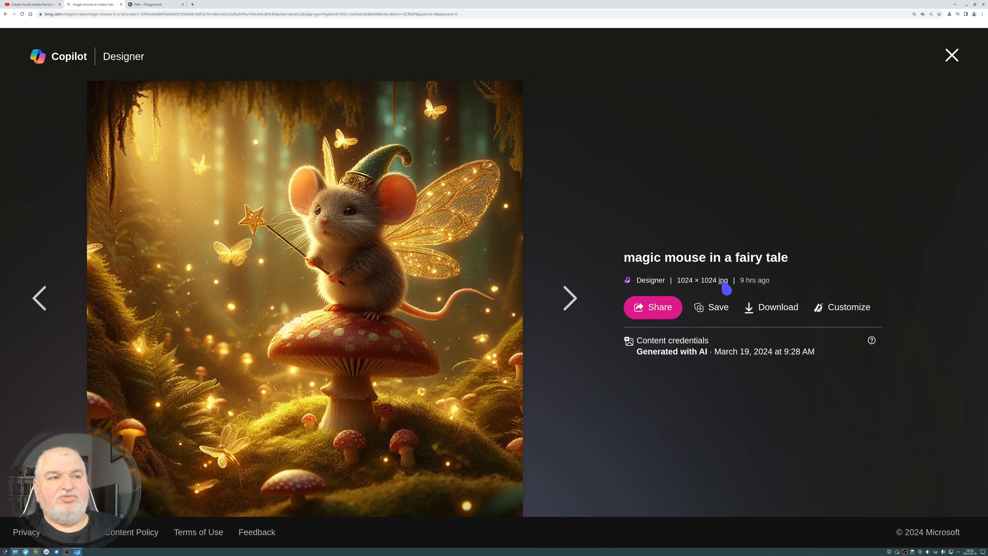
left_click(568, 302)
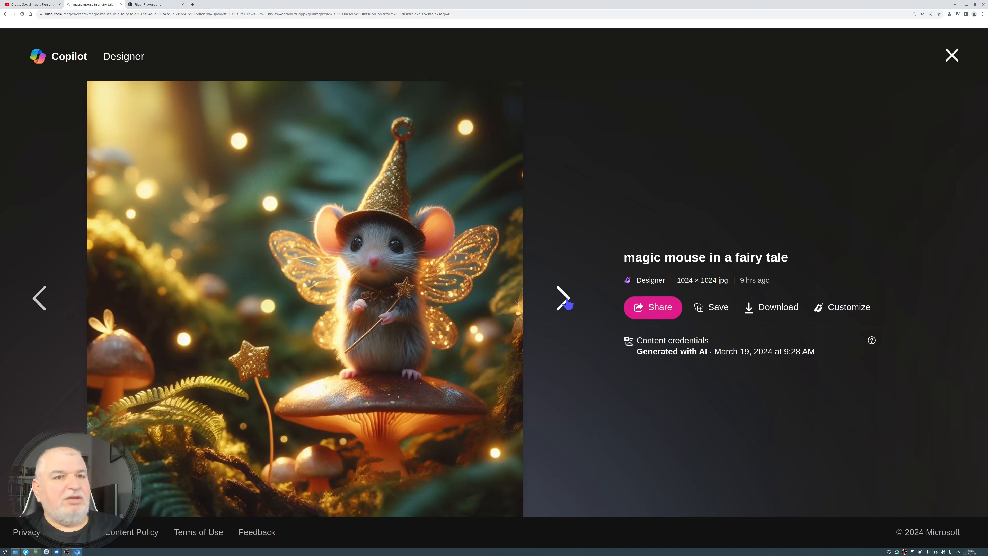
left_click(568, 304)
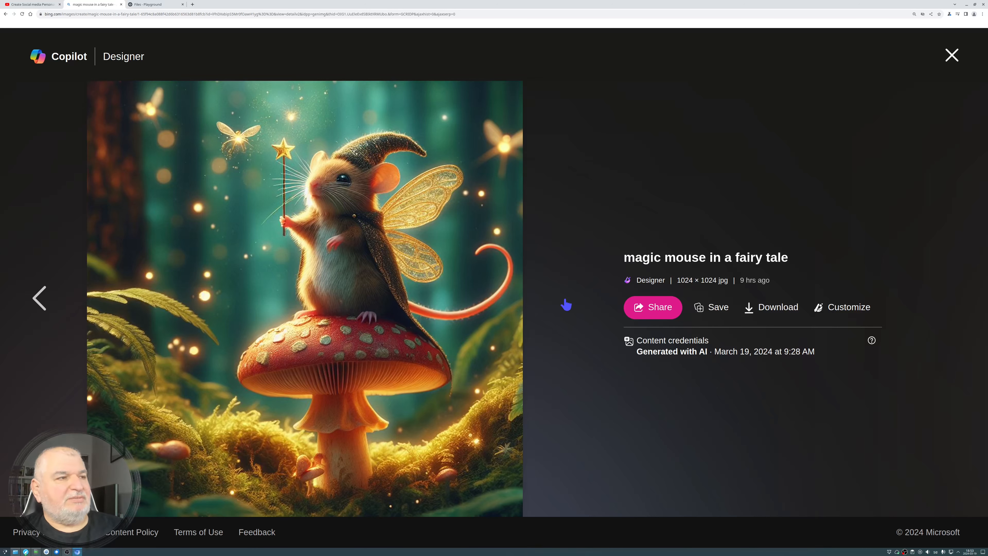
Step: Open the fourth magic mouse image for customizing in the Microsoft Designer editor
left_click(845, 309)
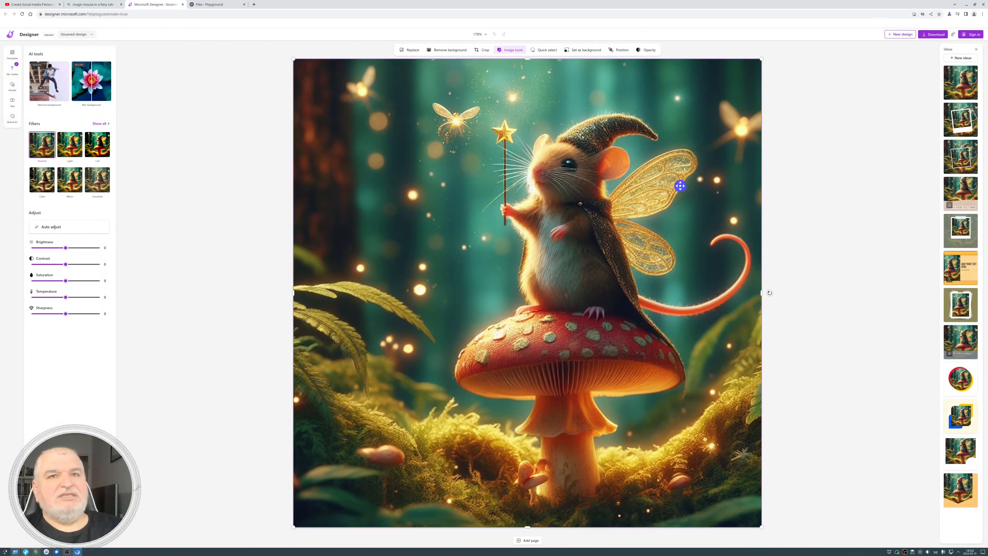
key("ctrl+plus")
key("ctrl+plus")
key("ctrl+plus")
key("ctrl+plus")
key("ctrl+plus")
key("ctrl+plus")
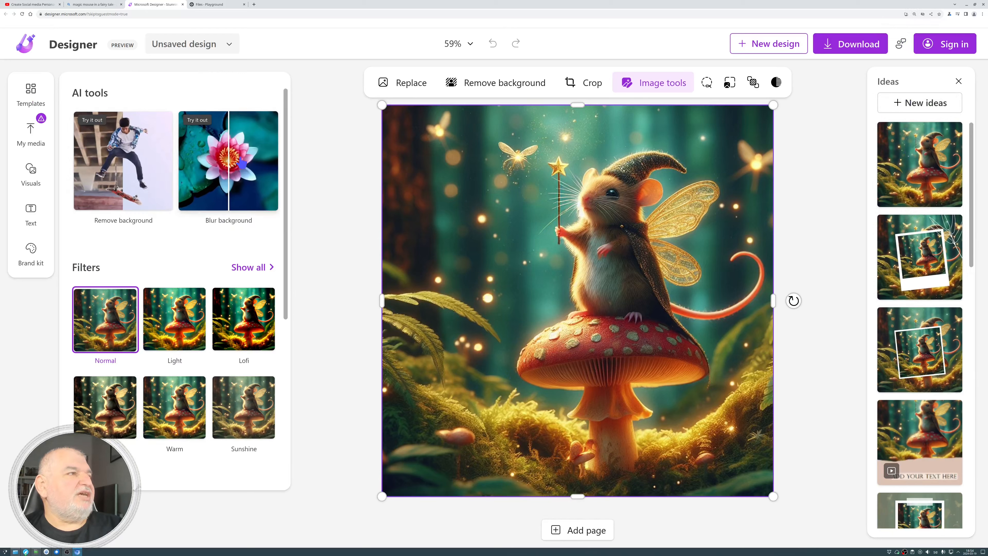
Step: Try the Light filter at intensity 57 on the mouse image and settle on the Lofi filter at intensity 37
left_click(158, 321)
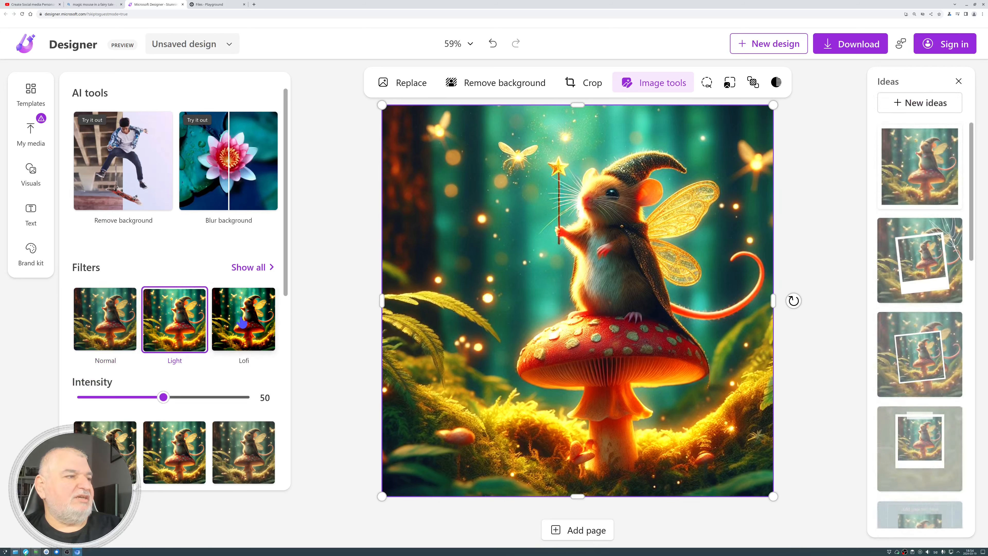
mouse_move(167, 399)
left_mouse_down()
mouse_move(222, 397)
mouse_move(135, 397)
mouse_move(176, 396)
left_mouse_up()
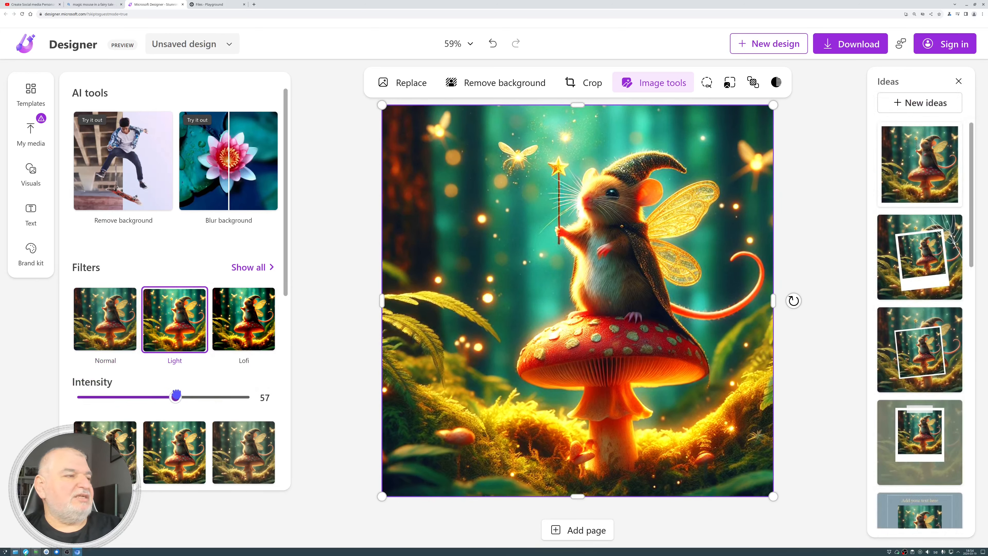
left_click(256, 309)
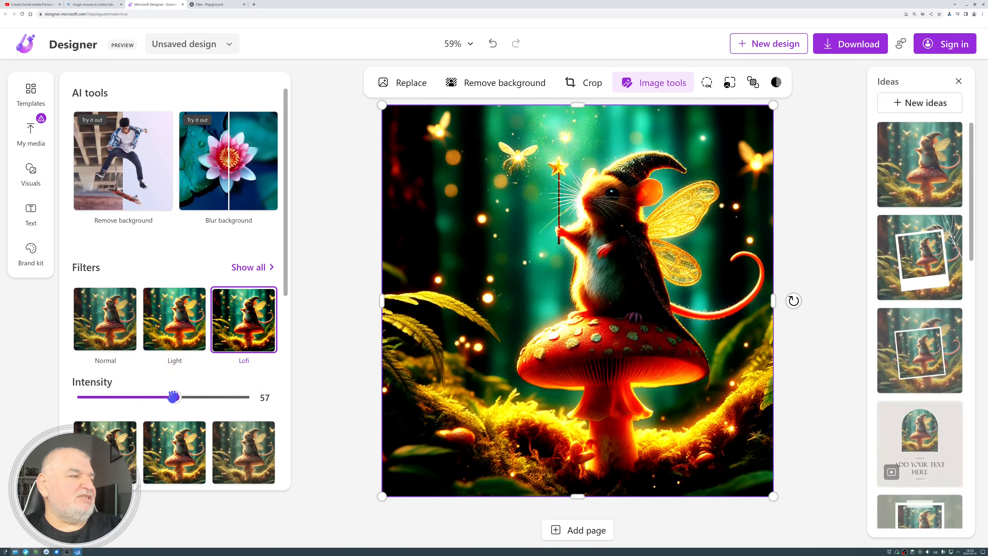
left_click_drag(175, 397, 140, 397)
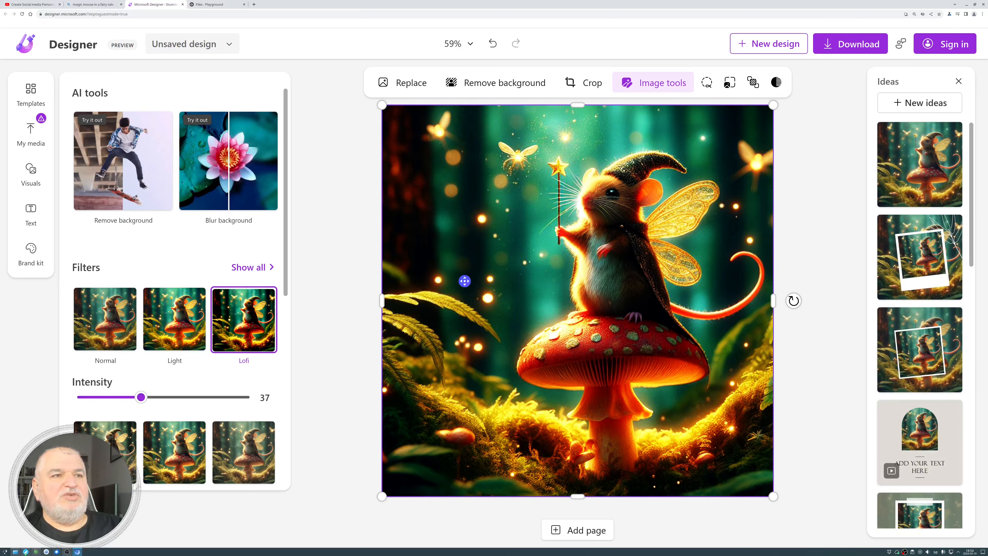
scroll(215, 328, "down", 3)
scroll(186, 358, "up", 3)
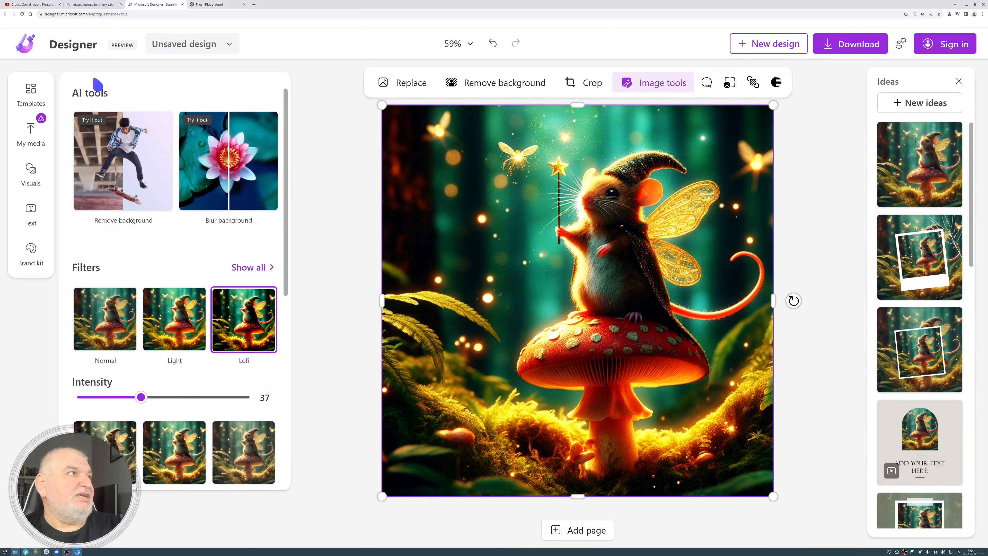
Step: Return to the Copilot Designer page and close the enlarged mouse image
left_click(84, 5)
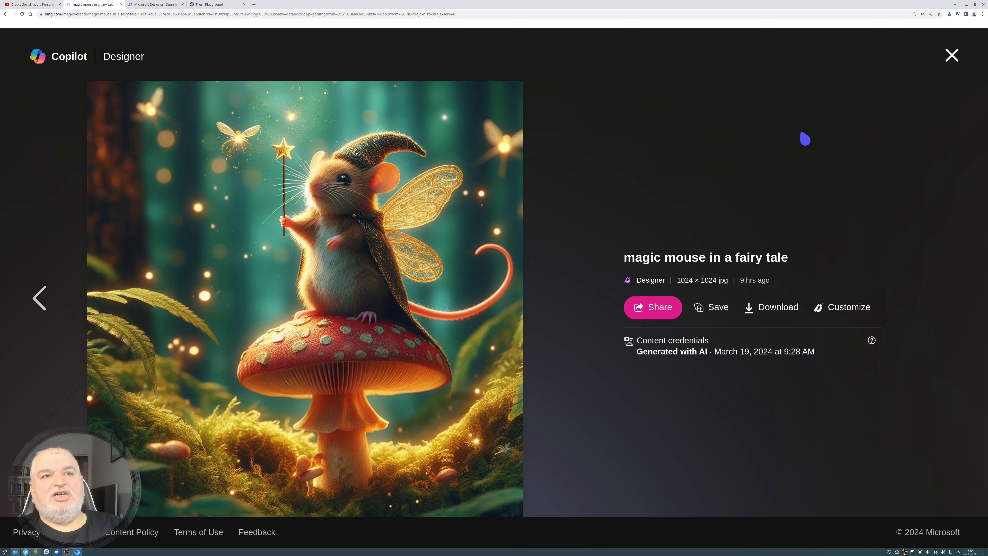
left_click(952, 55)
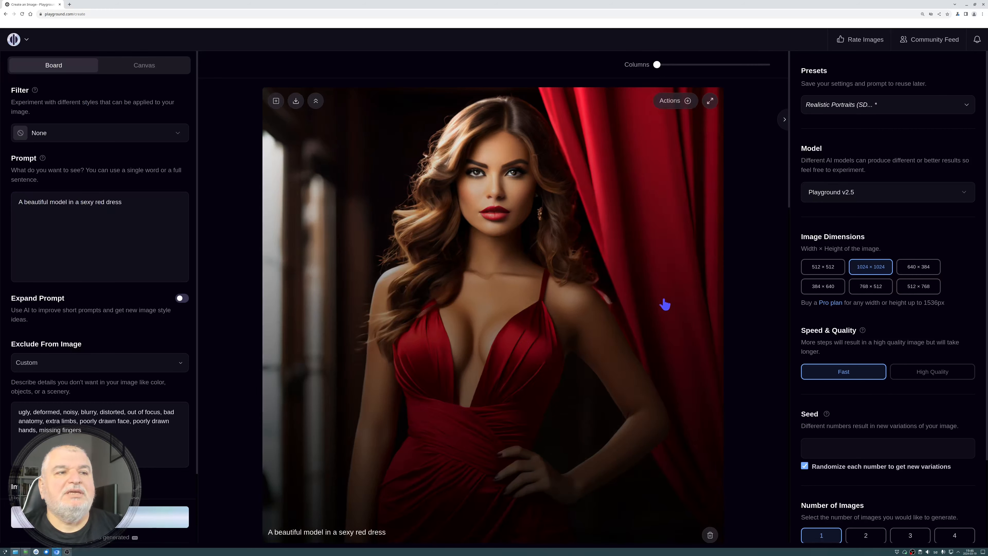
Step: Examine the generated images on the Playground board, from the red dress models down to the seasoned fisherman portraits
scroll(544, 318, "down", 8)
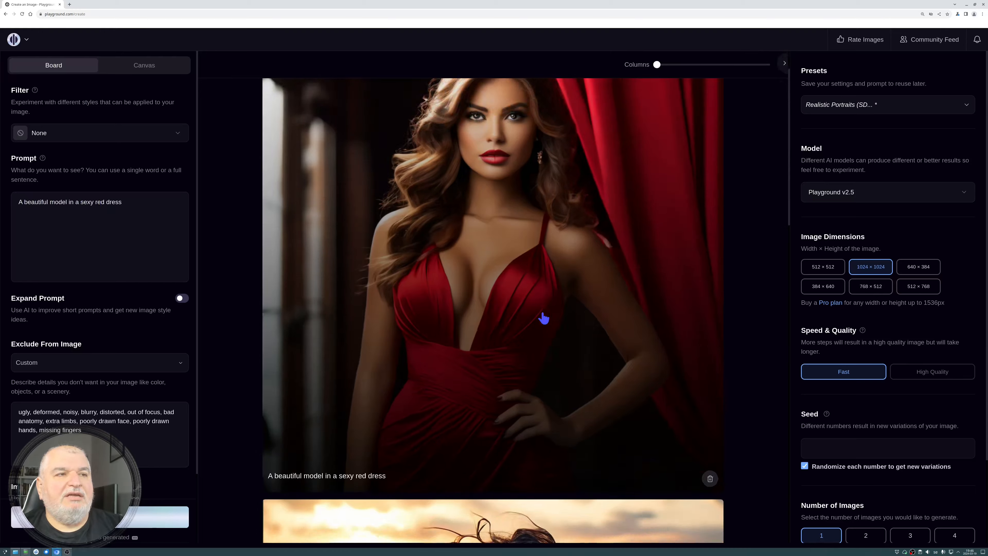
scroll(542, 317, "down", 7)
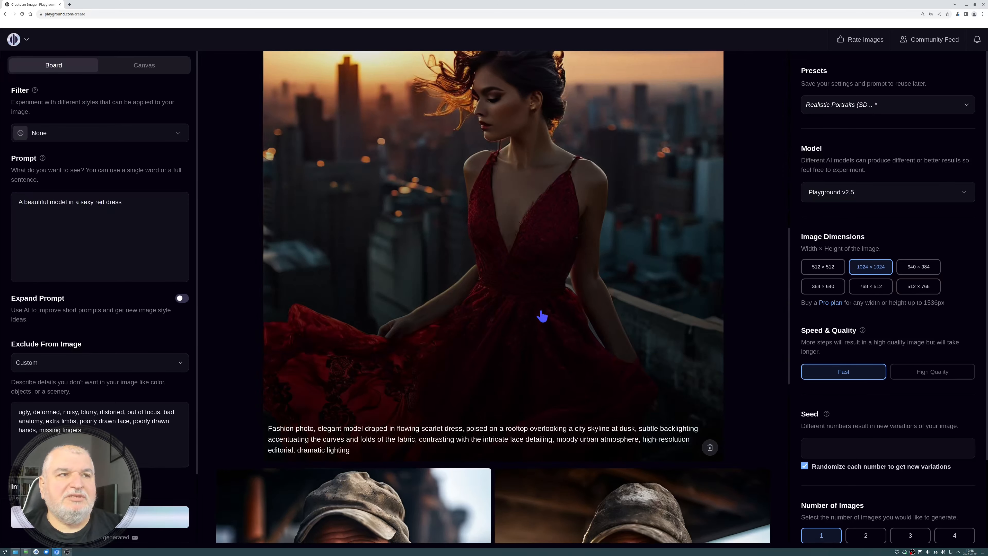
scroll(540, 316, "up", 2)
scroll(478, 225, "up", 12)
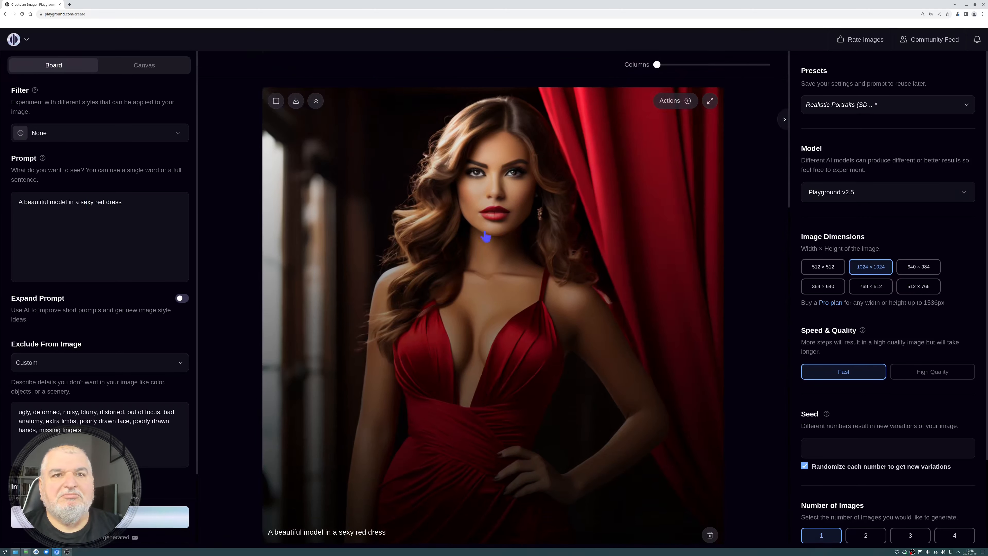
scroll(502, 265, "down", 4)
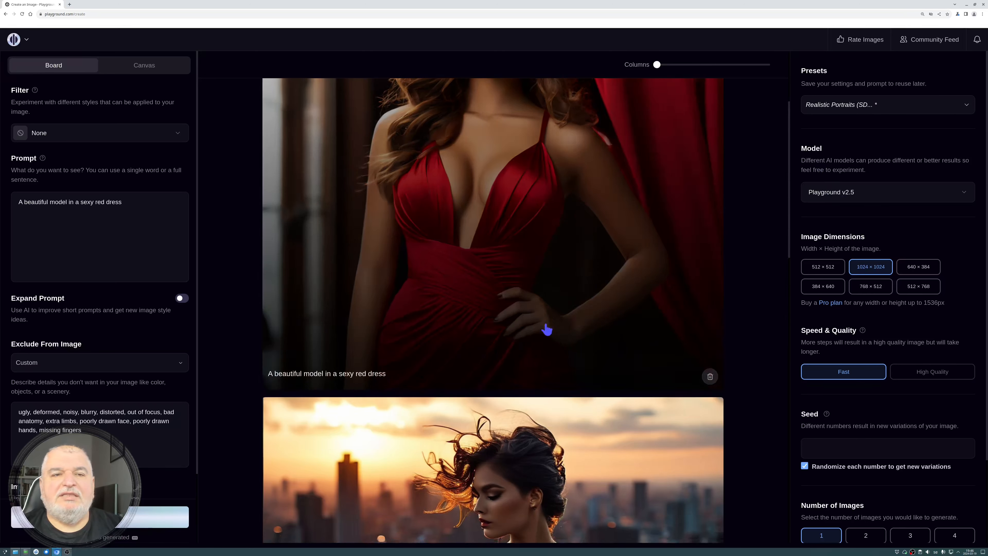
scroll(546, 327, "down", 5)
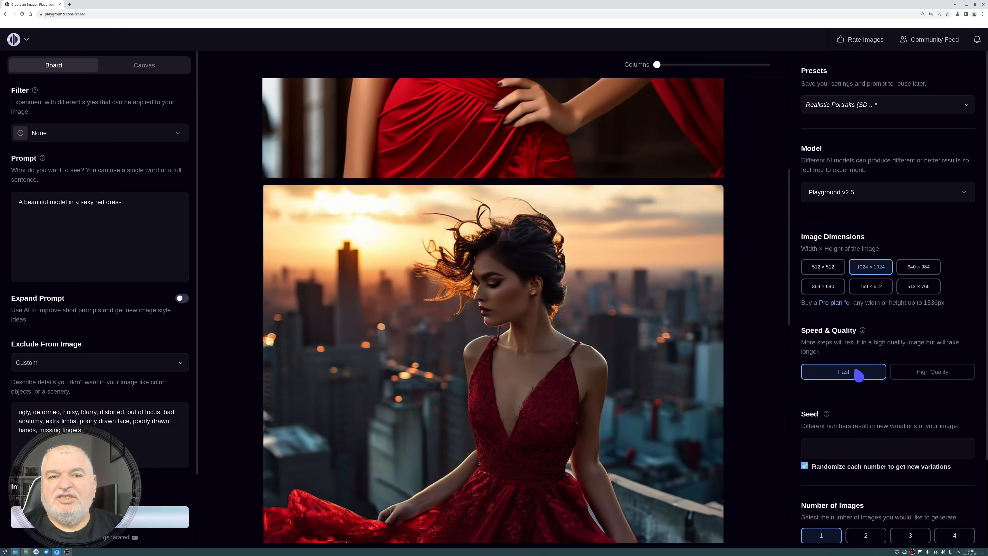
scroll(496, 379, "down", 10)
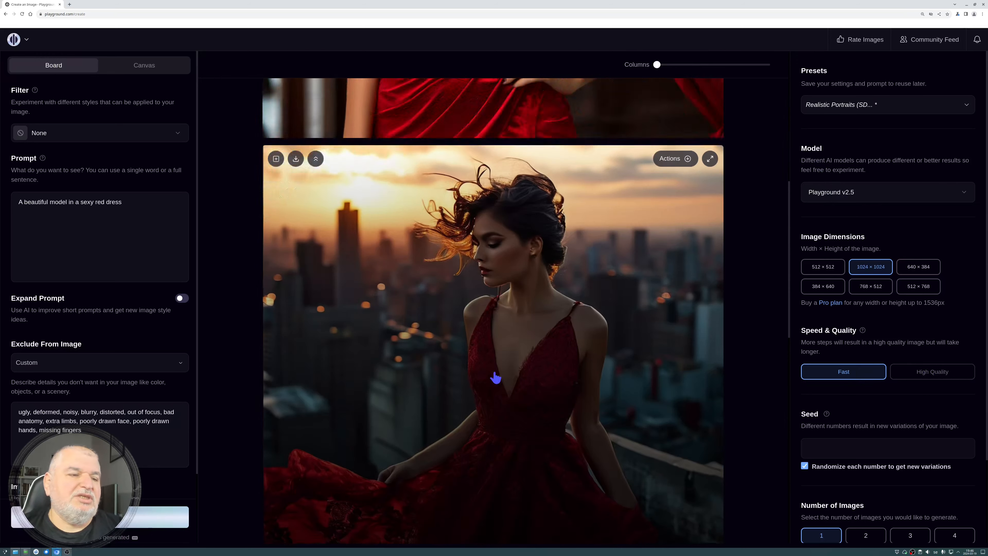
scroll(476, 369, "down", 2)
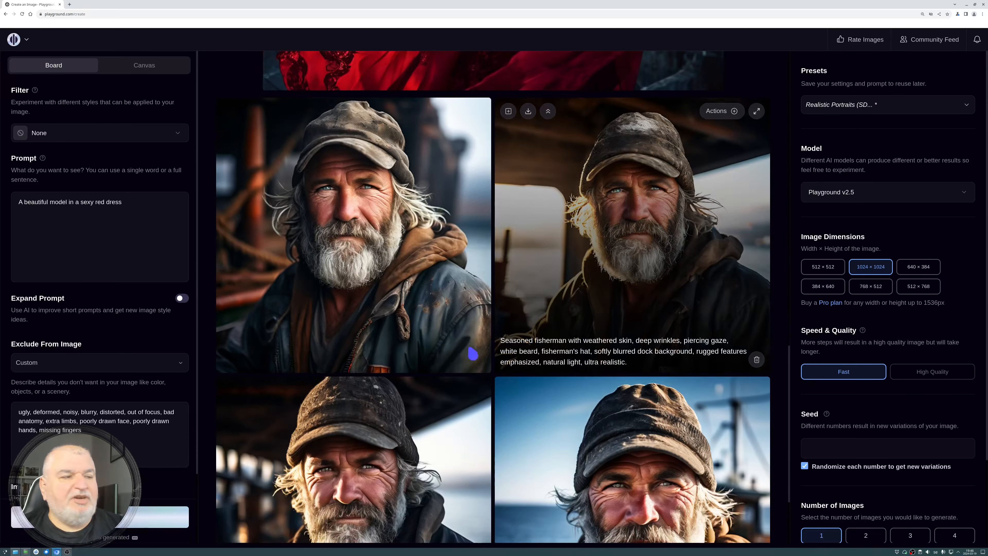
scroll(435, 354, "down", 4)
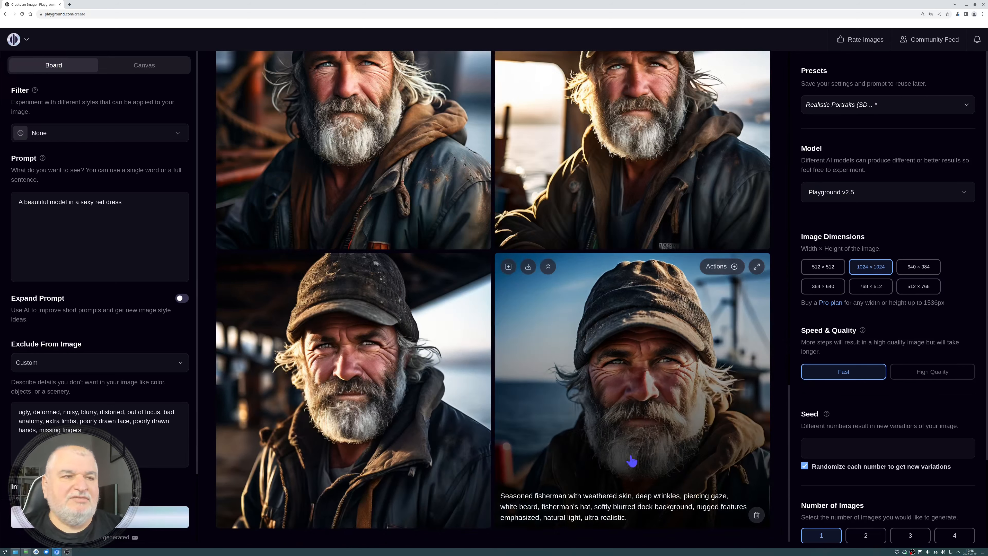
scroll(632, 462, "up", 10)
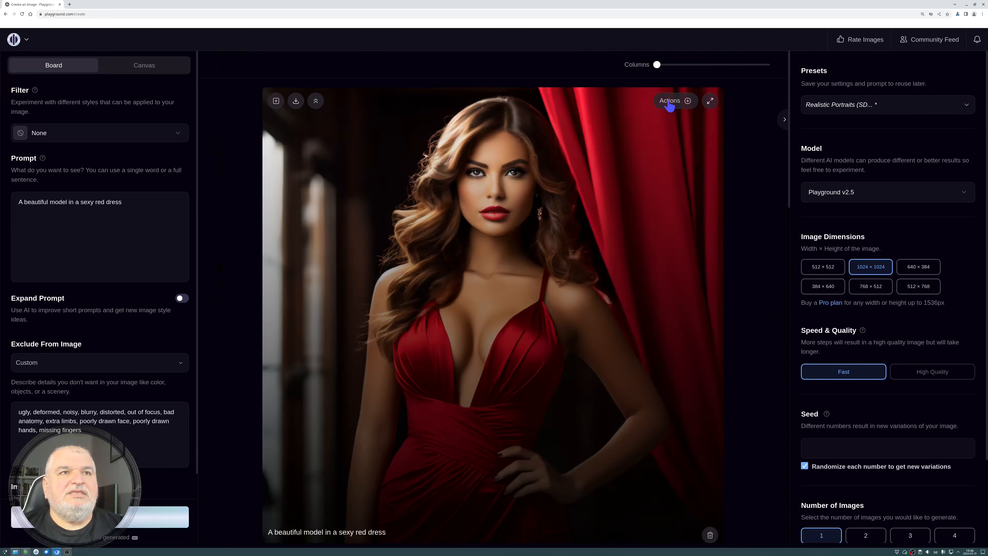
Step: Upscale the first red dress model image by 4x with the Creative option
left_click(669, 105)
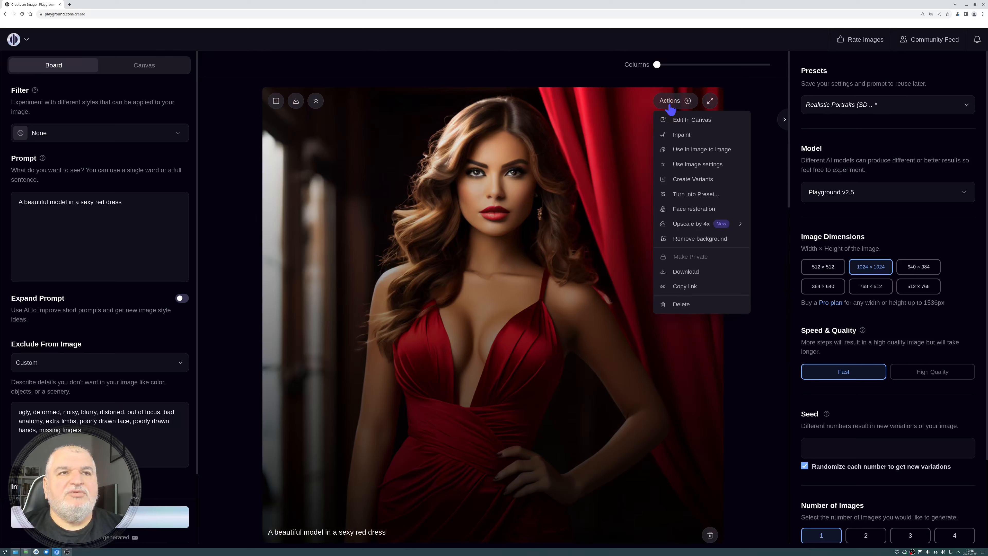
mouse_move(703, 226)
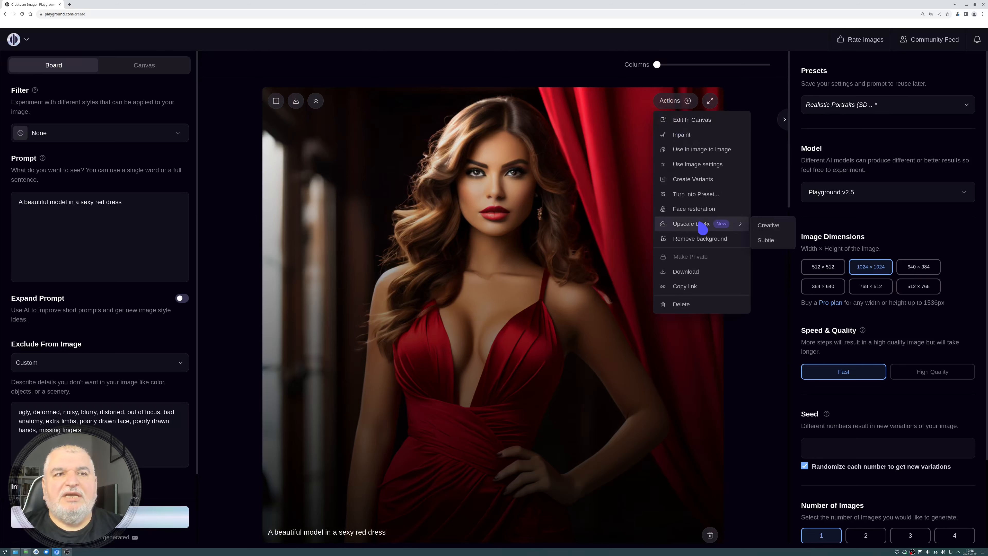
left_click(769, 227)
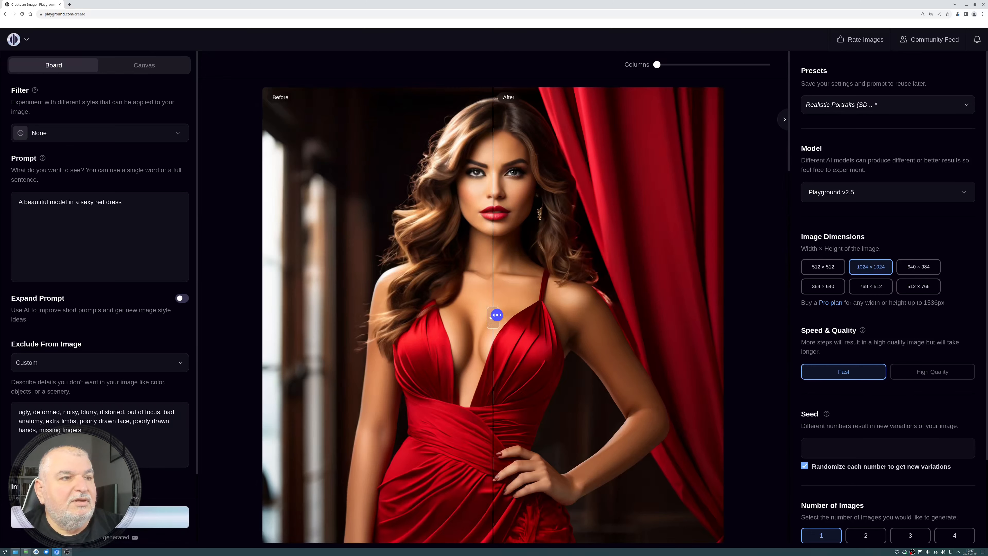
Step: Compare the before and after versions of the upscaled red dress image with the comparison slider
left_click_drag(494, 316, 259, 321)
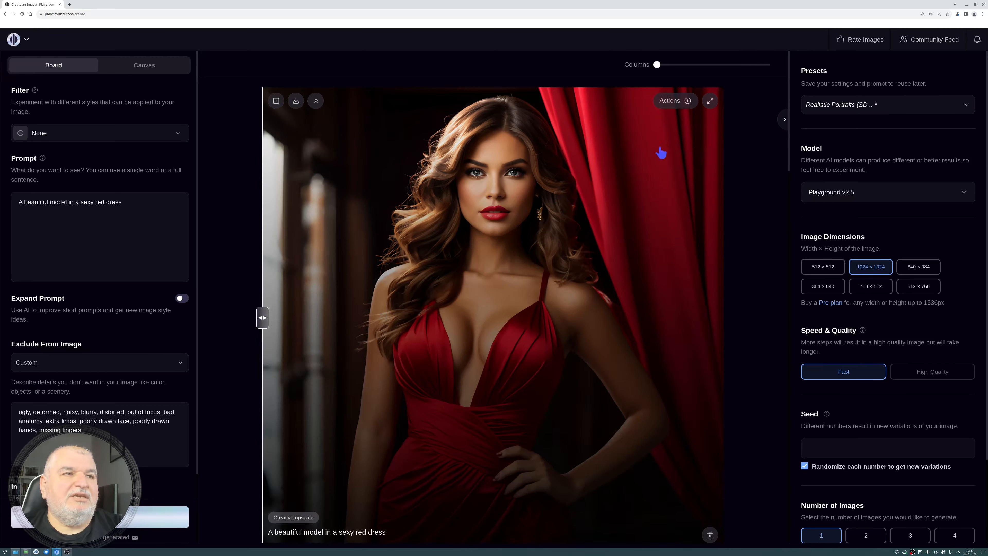
left_click_drag(399, 311, 259, 331)
mouse_move(598, 294)
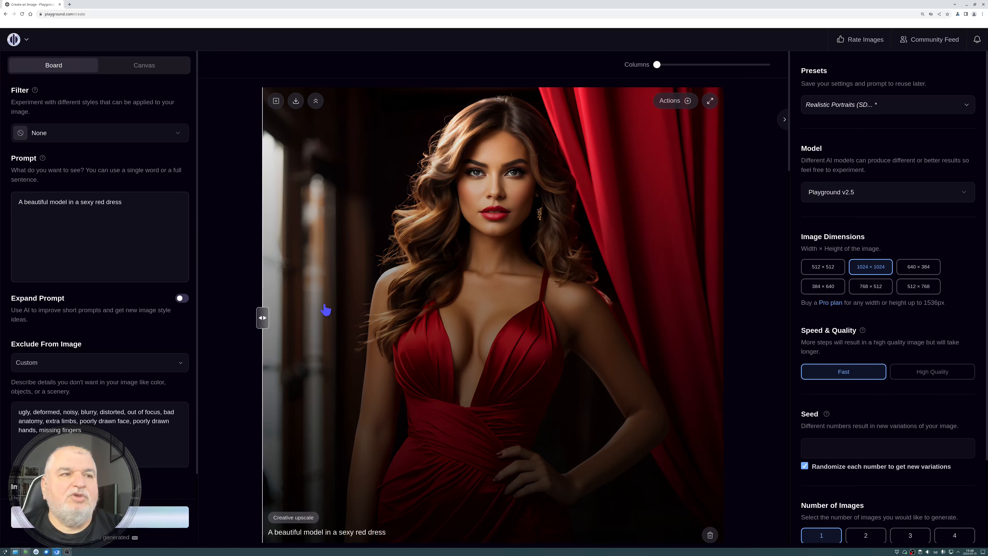
left_click_drag(262, 317, 303, 317)
mouse_move(365, 309)
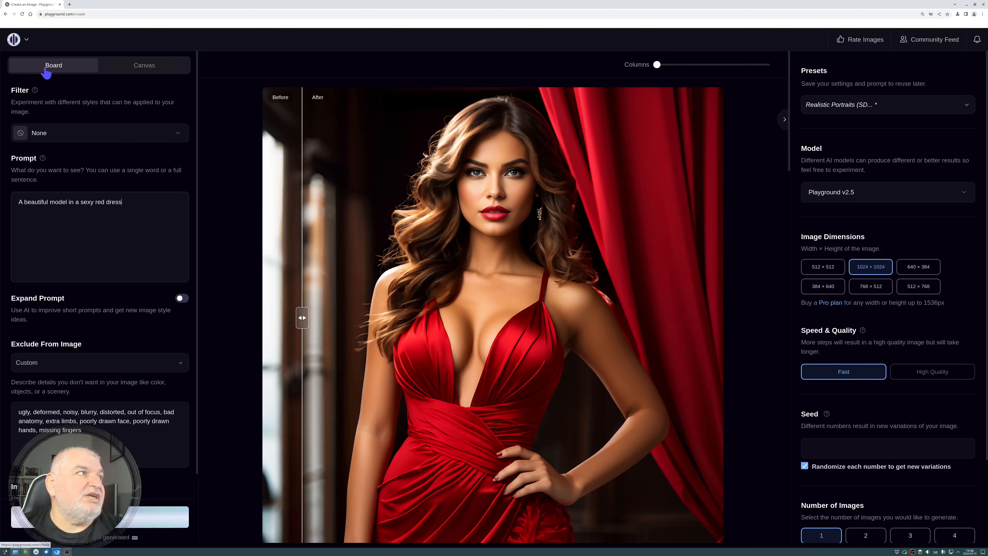
Step: Switch from Board to Canvas mode and reposition the empty 1024×1024 generation frame
left_click(141, 67)
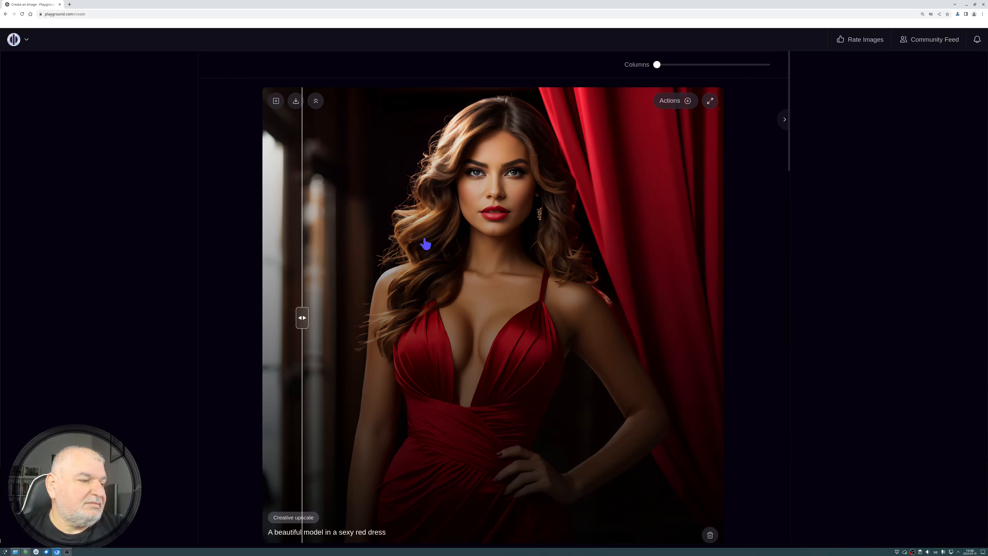
scroll(372, 254, "down", 4)
scroll(372, 253, "up", 4)
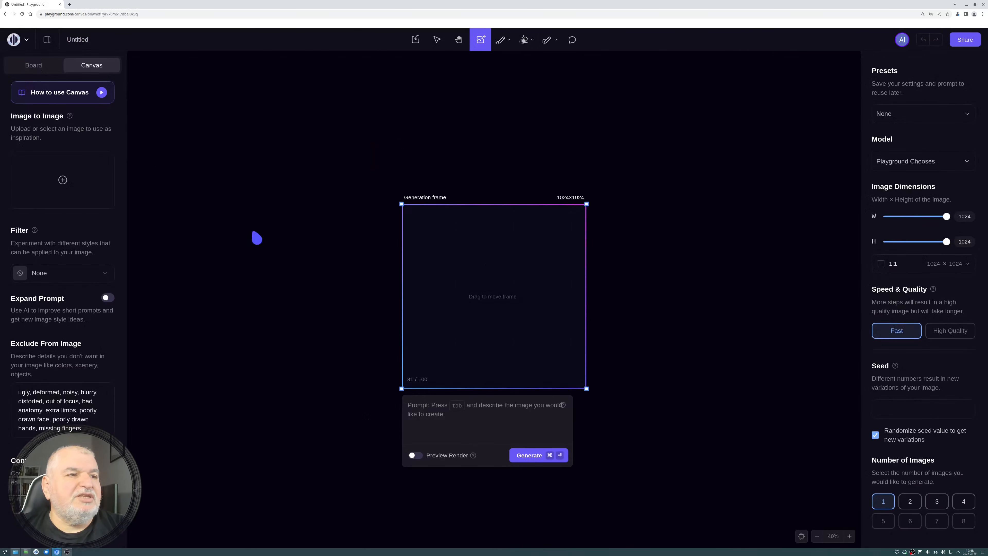
mouse_move(483, 293)
left_mouse_down()
mouse_move(398, 279)
mouse_move(282, 285)
mouse_move(411, 250)
mouse_move(730, 259)
mouse_move(491, 313)
mouse_move(509, 309)
mouse_move(499, 283)
left_mouse_up()
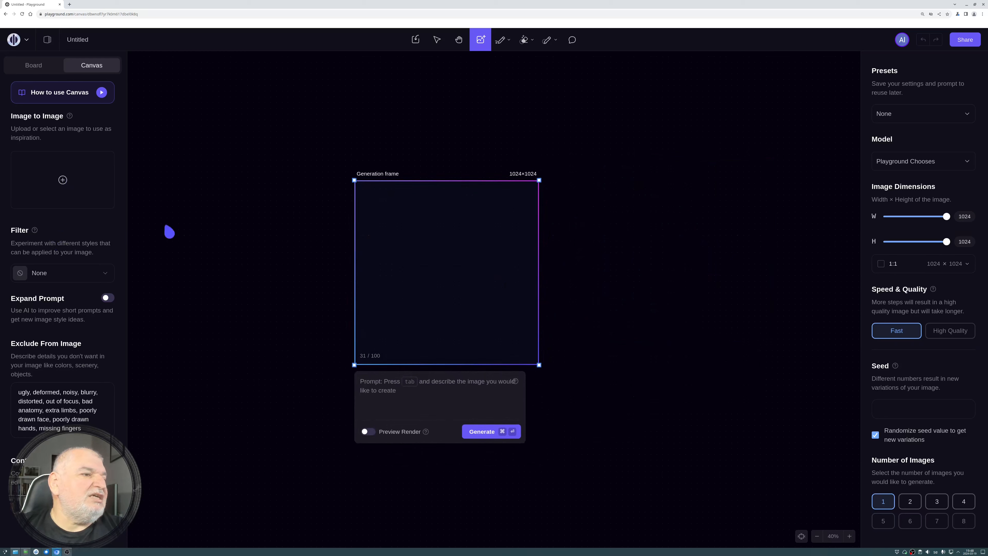
Step: Generate an image from the prompt "A magical mouse in a fairy tale" with the Playground v2.5 model
left_click(451, 396)
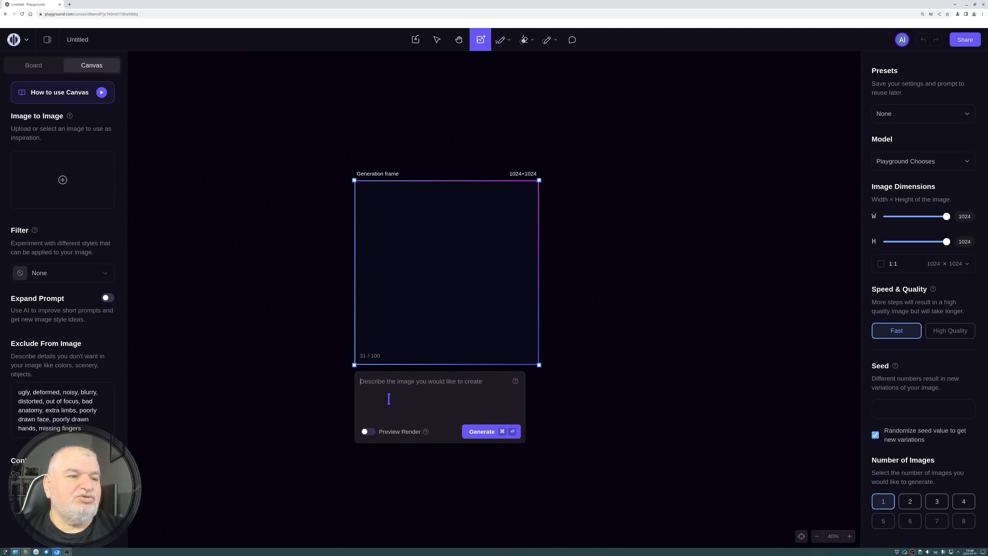
type("A magical mouse in a fairy tale")
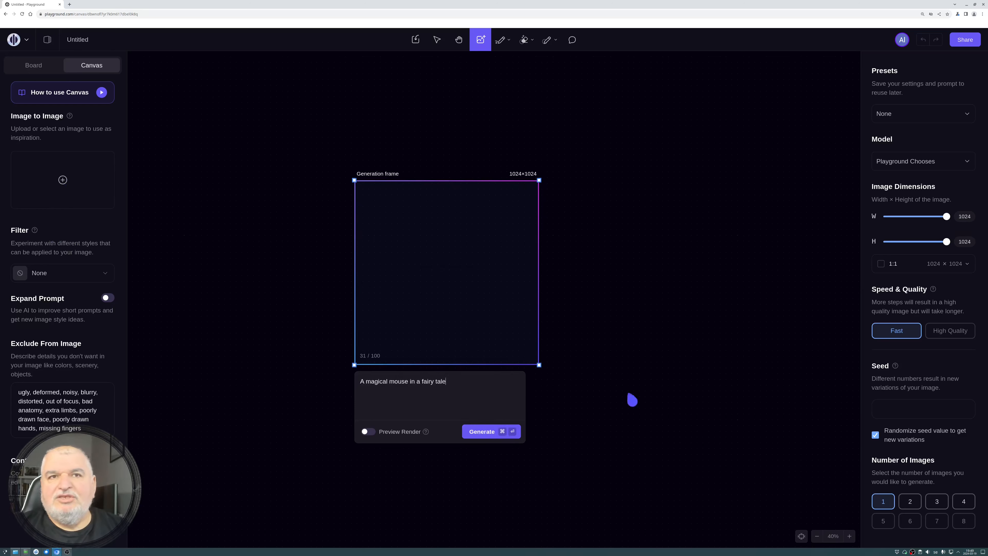
left_click(911, 163)
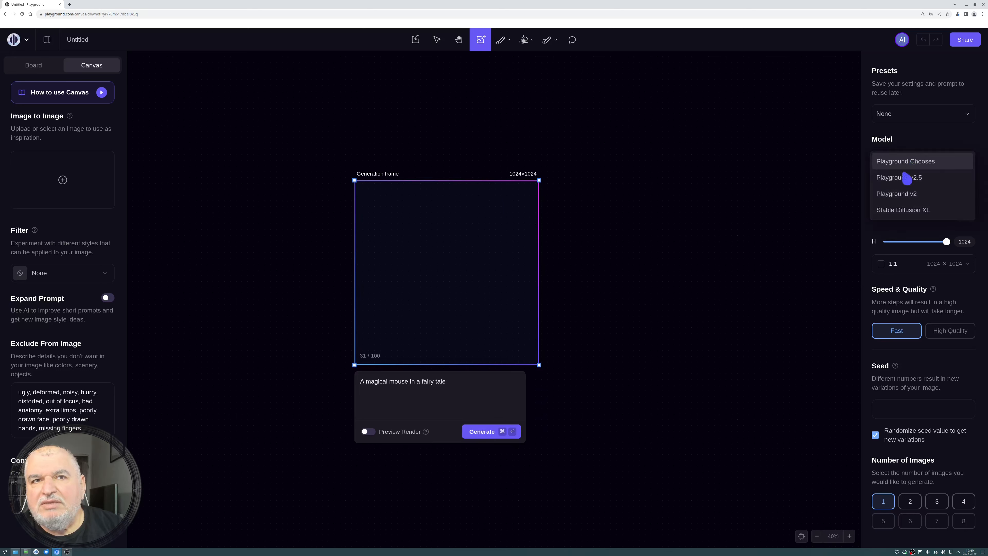
left_click(898, 186)
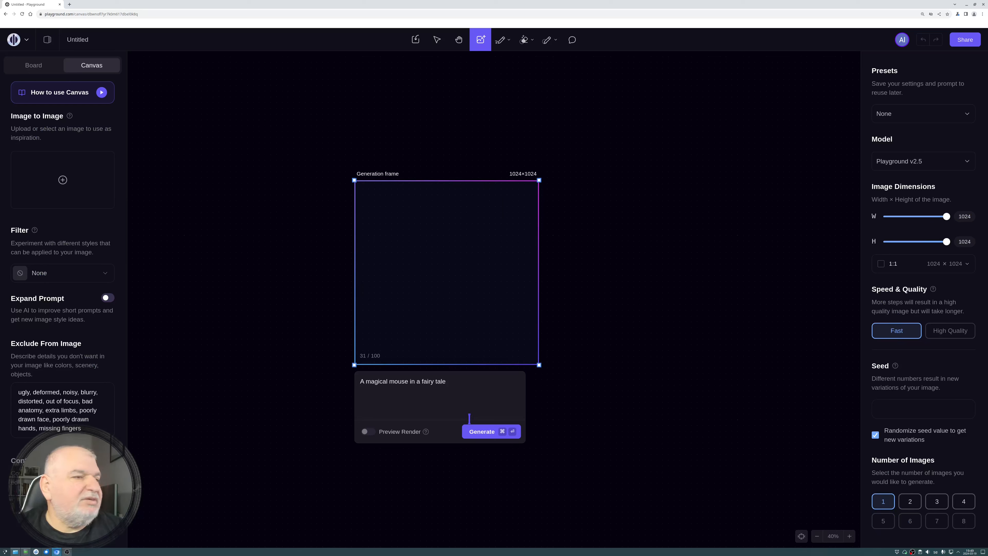
left_click(486, 435)
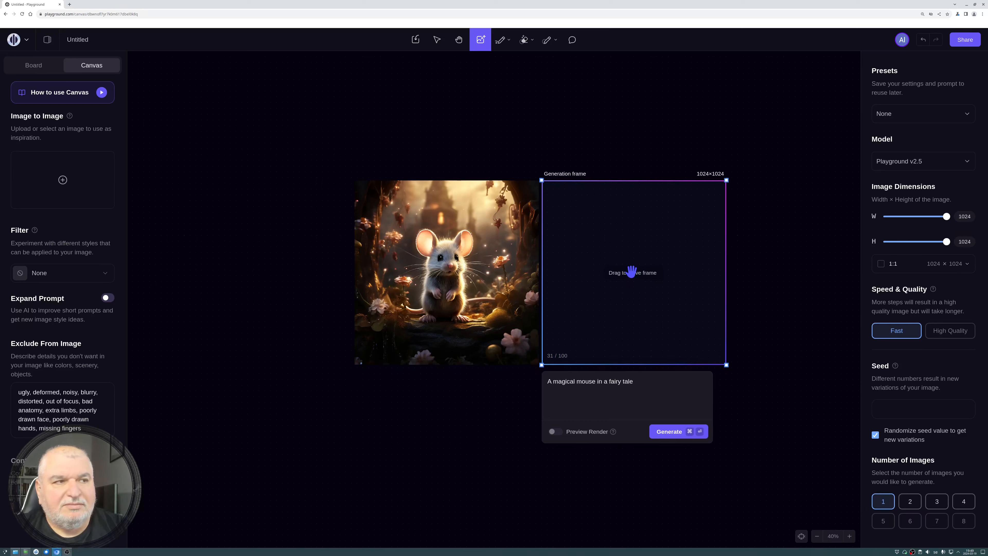
Step: Outpaint the mouse image to its right, overlapping its right part, with the prompt "two small mice playing in a fairy tale"
left_click(461, 256)
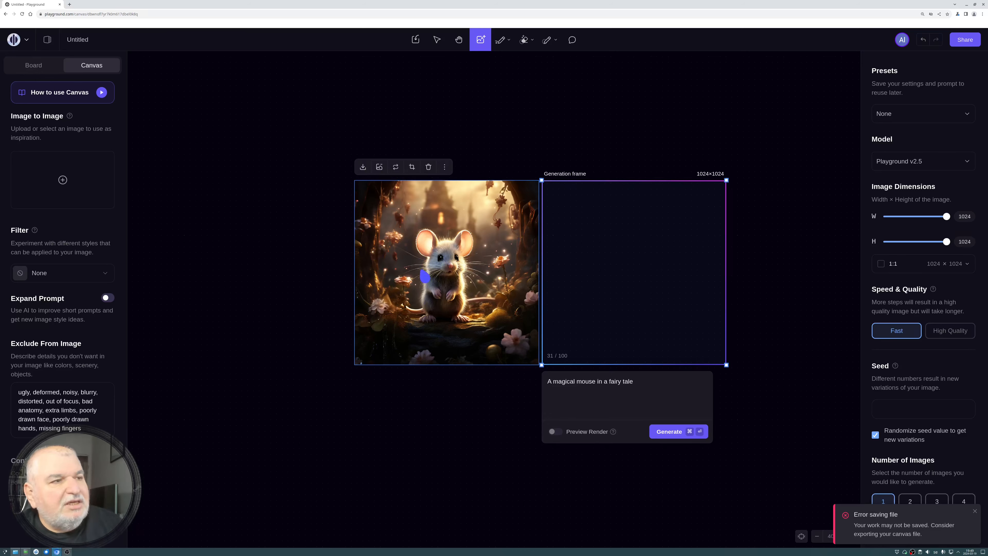
scroll(425, 276, "up", 10)
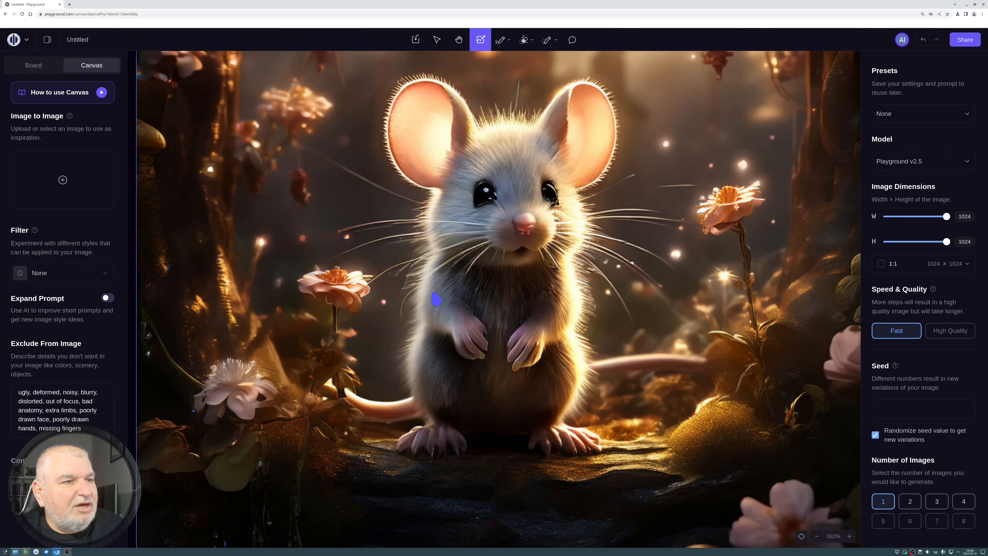
scroll(436, 299, "down", 3)
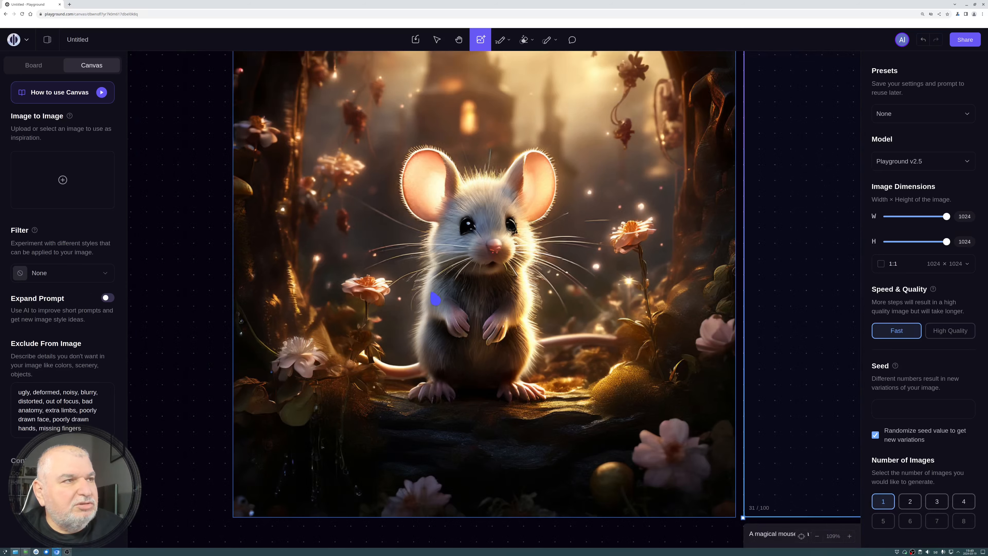
scroll(436, 299, "down", 3)
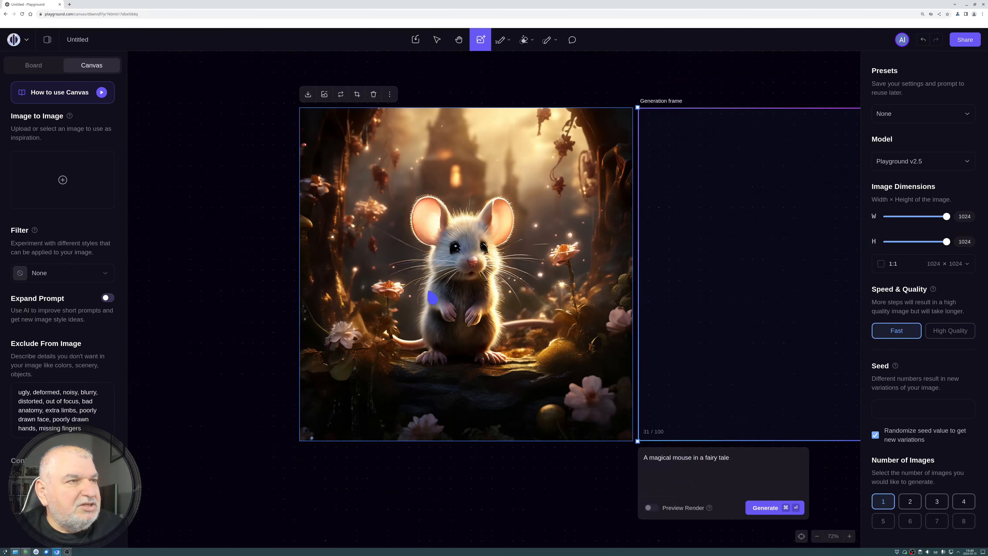
scroll(433, 297, "down", 3)
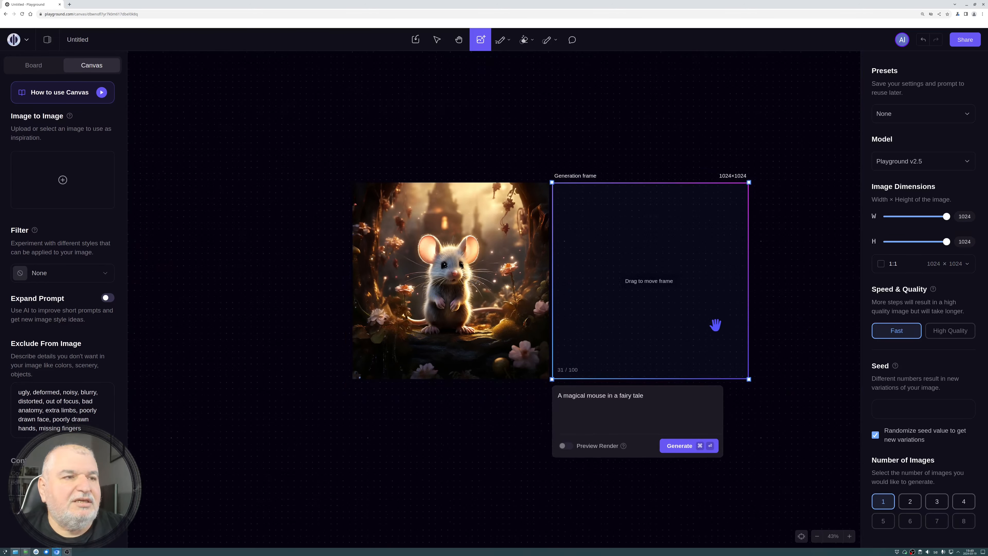
left_click_drag(713, 324, 579, 325)
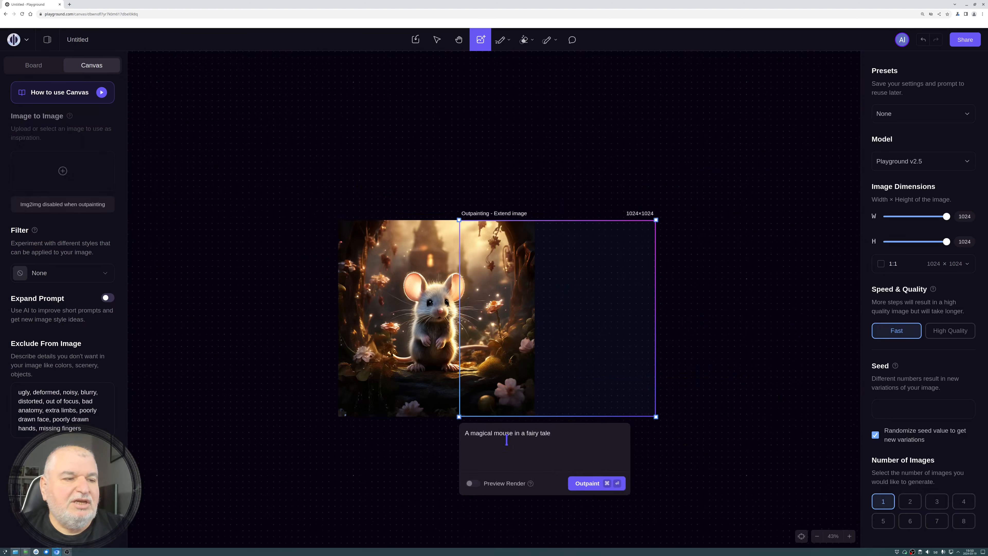
triple_click(477, 431)
type("two small")
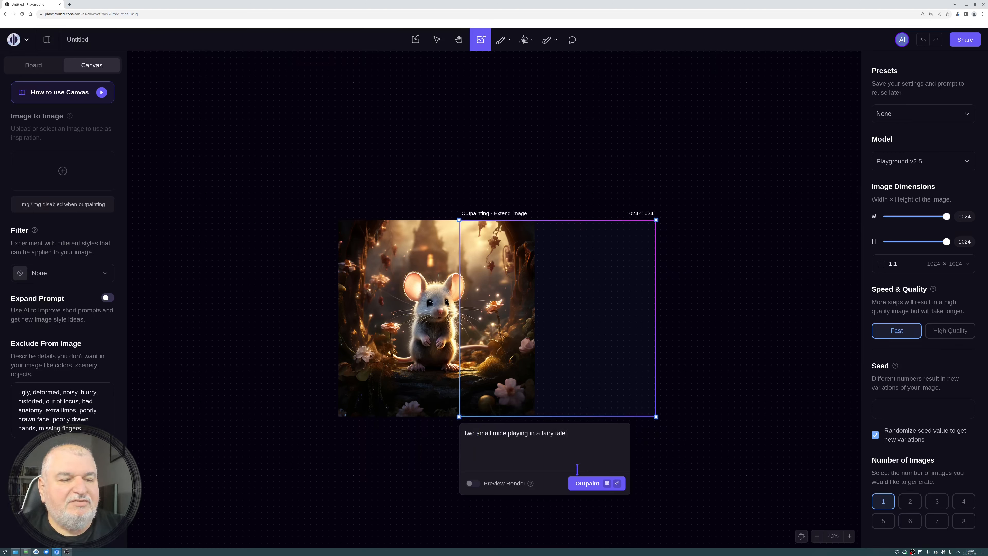
left_click(588, 484)
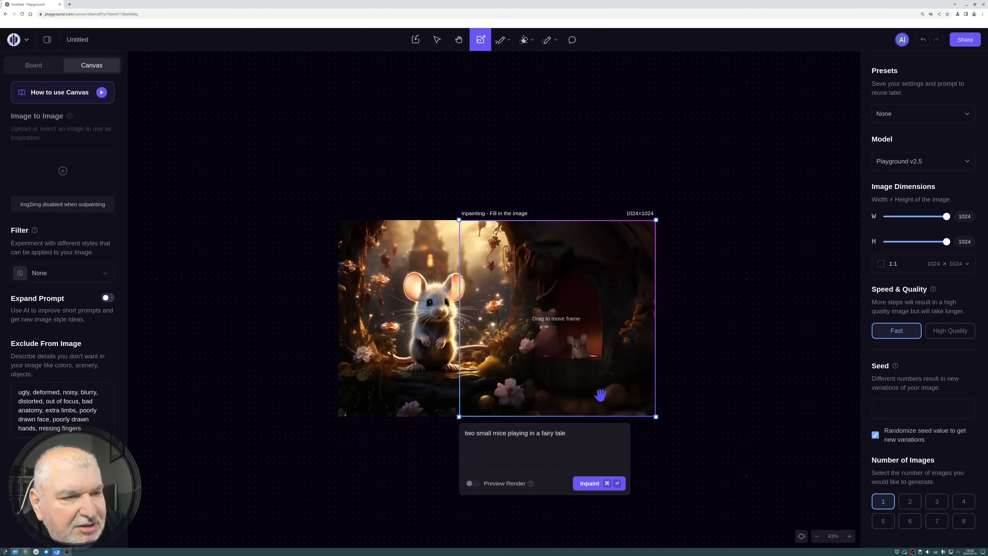
Step: Outpaint the mouse scene to its left, overlapping its left part, with the prompt "An evil and scary cat in a fairy tale"
left_click_drag(624, 395, 340, 409)
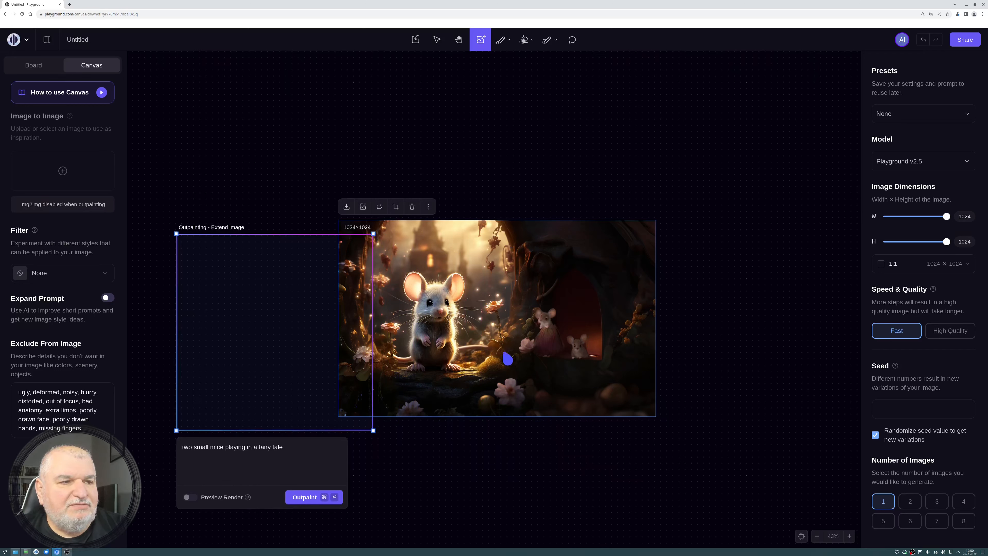
mouse_move(259, 374)
left_mouse_down()
mouse_move(384, 375)
mouse_move(563, 356)
mouse_move(561, 371)
mouse_move(242, 370)
left_mouse_up()
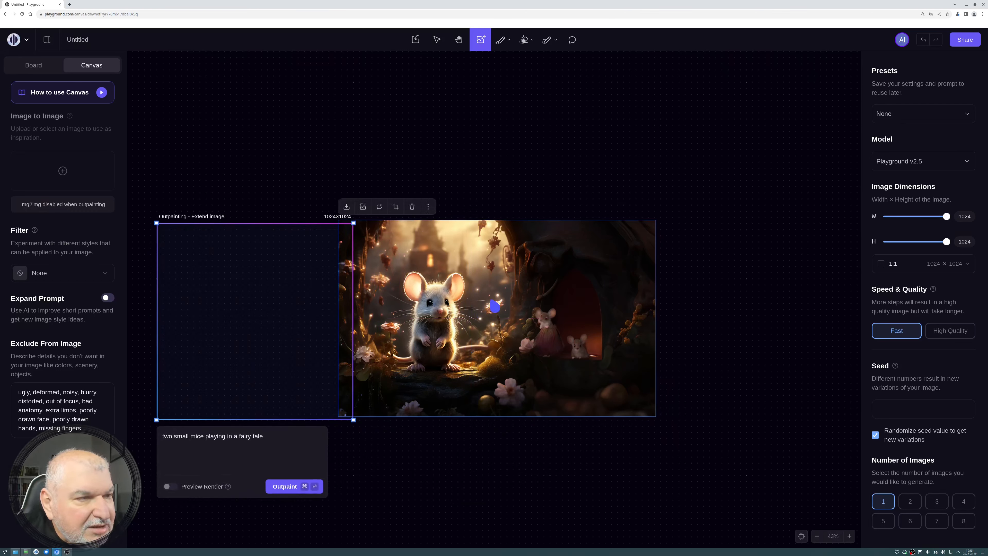
mouse_move(304, 357)
left_mouse_down()
mouse_move(331, 349)
mouse_move(302, 348)
left_mouse_up()
triple_click(283, 432)
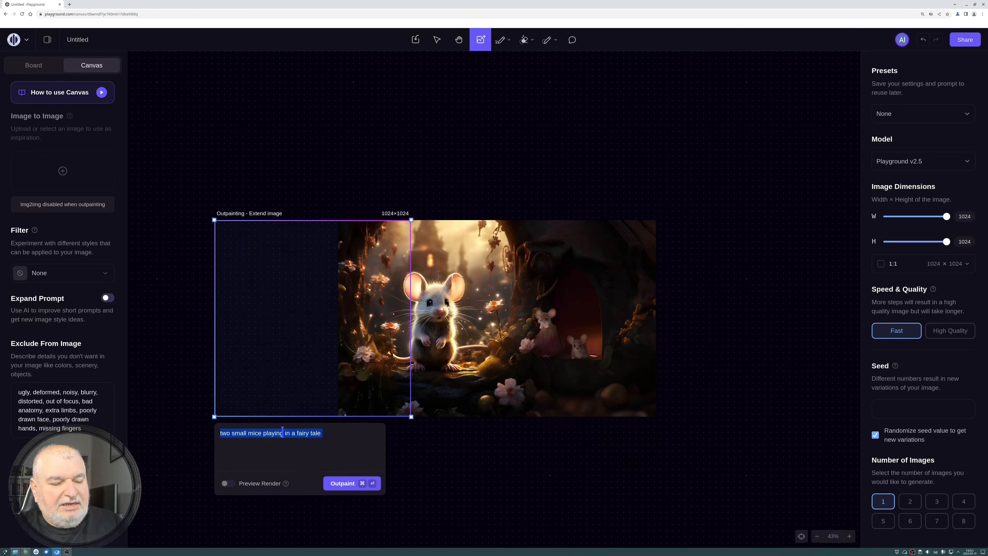
type("An evil and")
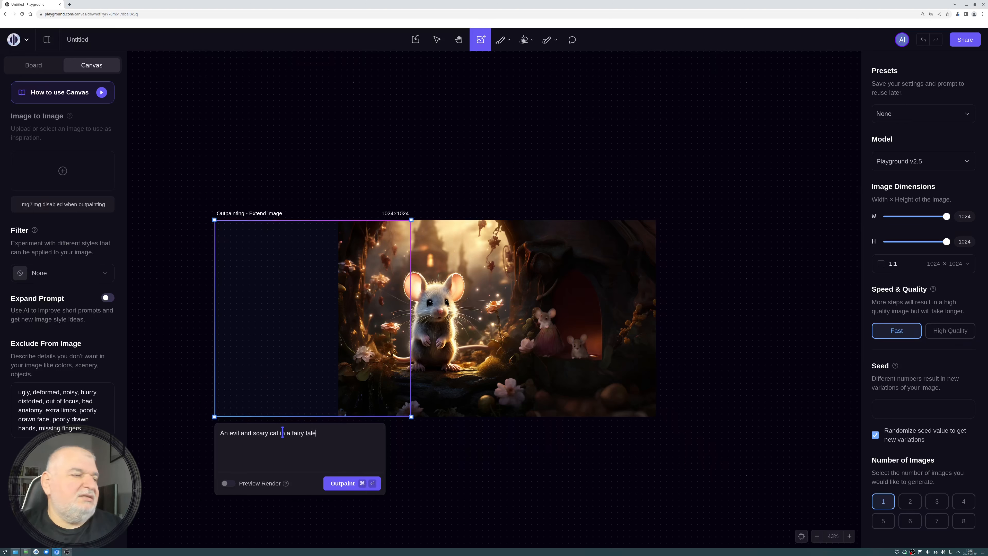
left_click(343, 484)
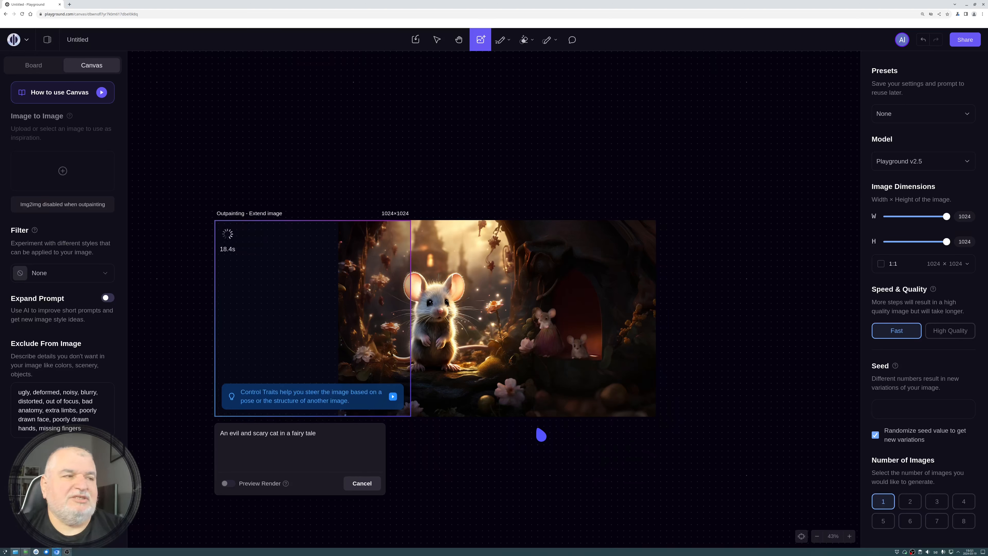
Step: Shrink the frame to 672×672, inpaint the scene's dark left area with the evil cat prompt, and move the frame off the image
mouse_move(327, 375)
left_mouse_down()
mouse_move(234, 532)
mouse_move(217, 468)
mouse_move(324, 341)
mouse_move(324, 364)
left_mouse_up()
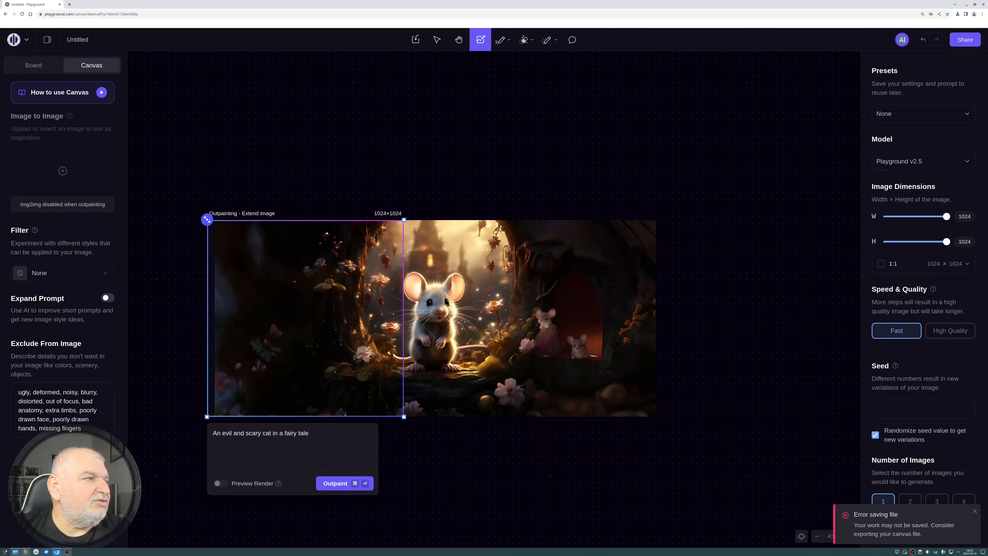
left_click_drag(207, 220, 275, 287)
left_click_drag(322, 353, 311, 306)
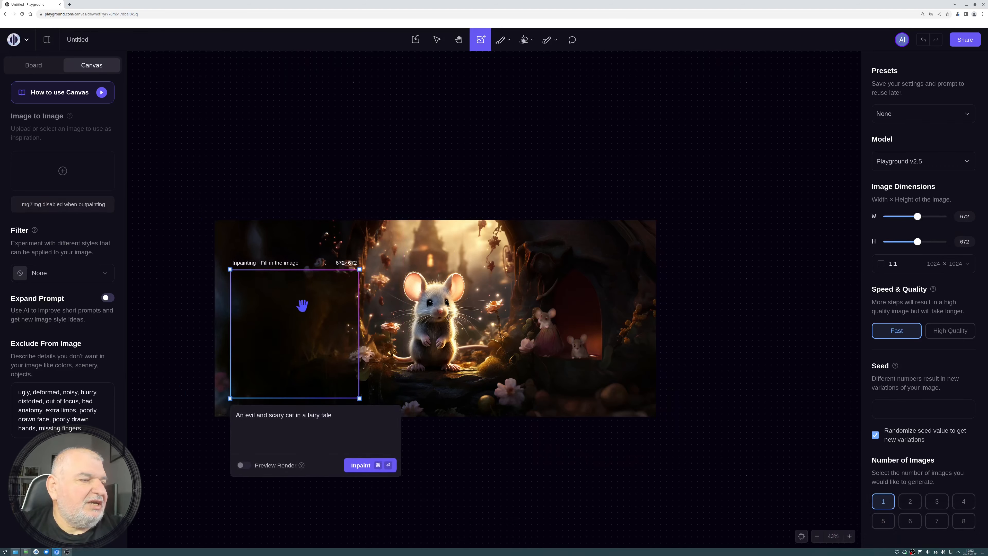
left_click(361, 465)
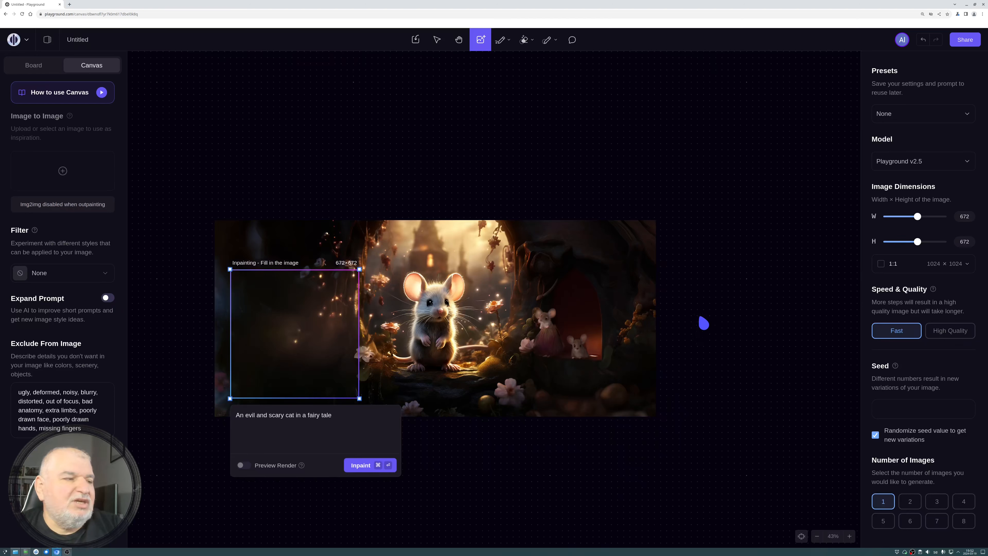
left_click_drag(289, 358, 726, 229)
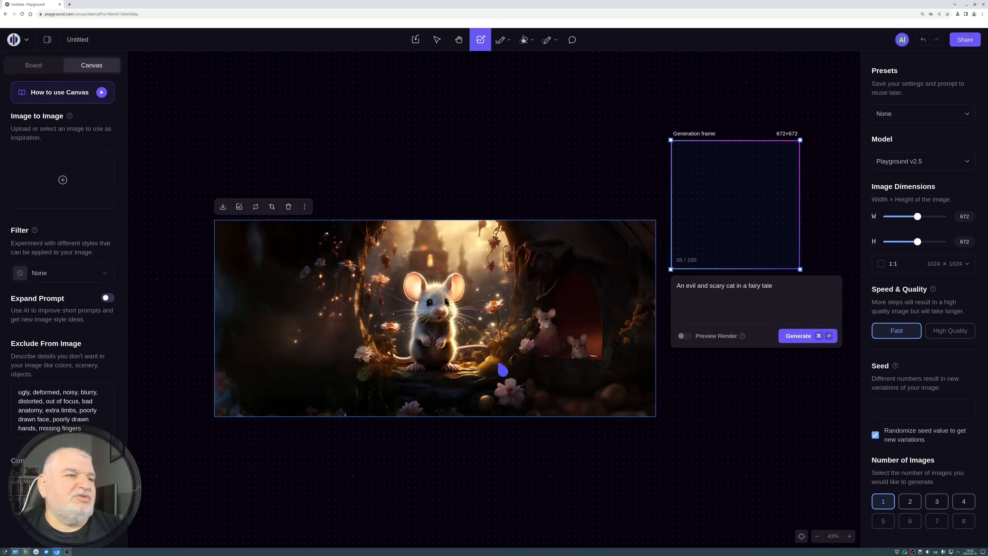
Step: Try lower brightness, contrast and saturation on the extended mouse image and bring brightness and contrast back near their original levels
left_click(463, 344)
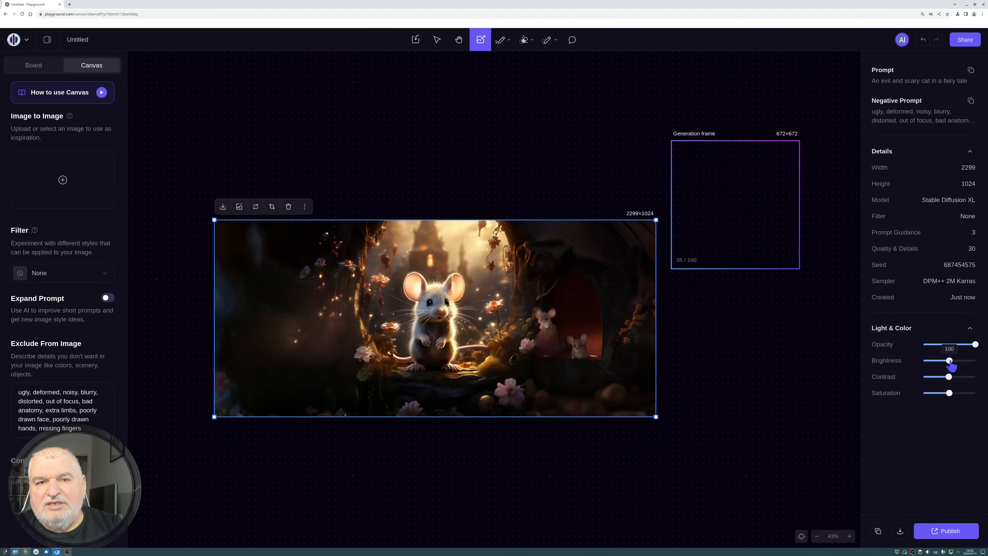
mouse_move(952, 363)
left_mouse_down()
mouse_move(960, 362)
mouse_move(944, 366)
mouse_move(953, 394)
mouse_move(944, 377)
left_mouse_up()
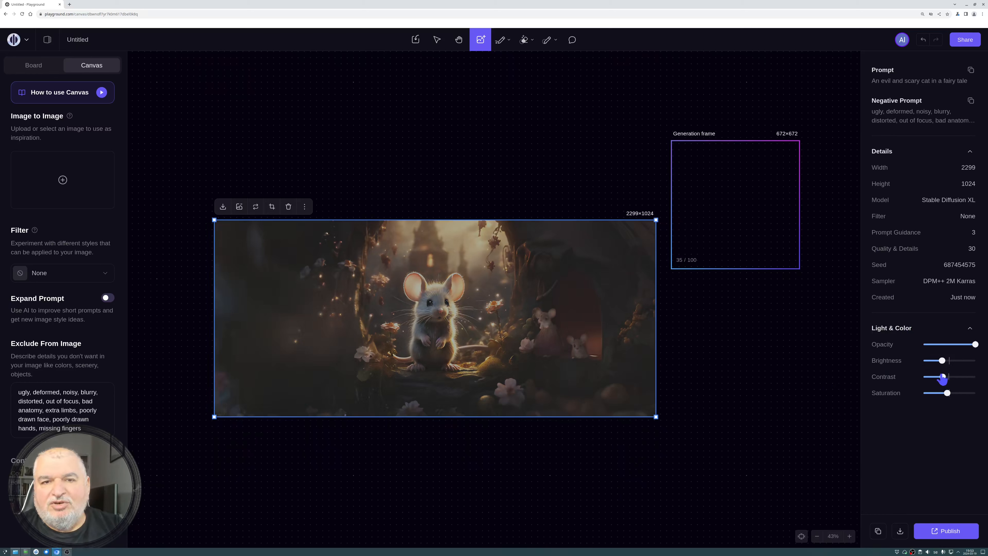
left_click_drag(943, 378, 948, 361)
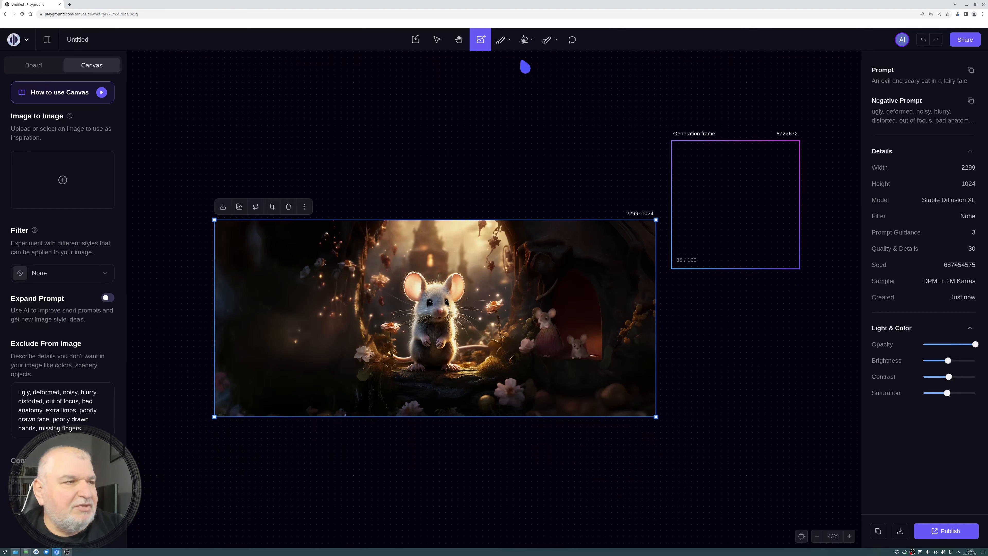
Step: Brush over the flower and its stem beside the large mouse's right side with the object eraser and erase them, retrying once
left_click(524, 40)
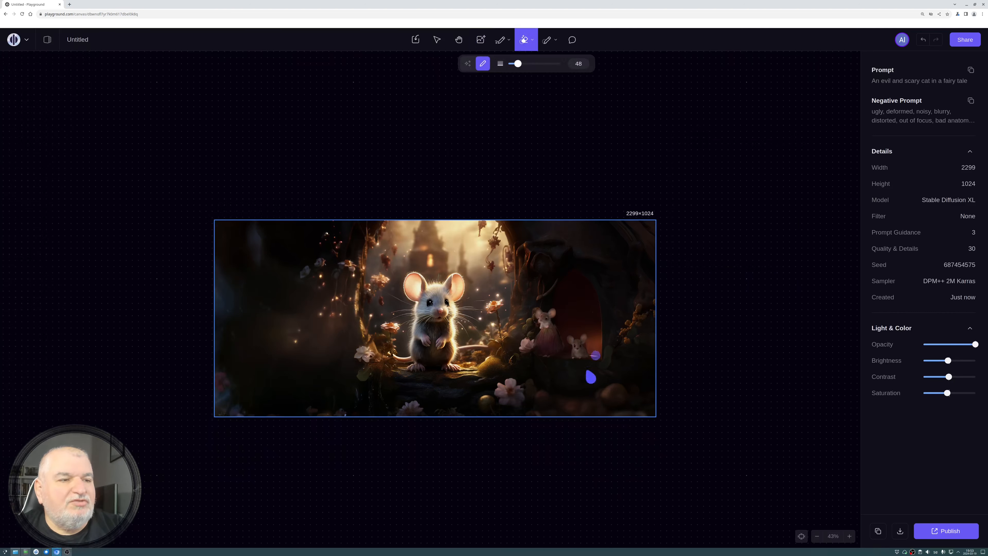
mouse_move(493, 309)
left_mouse_down()
mouse_move(502, 342)
mouse_move(504, 319)
left_mouse_up()
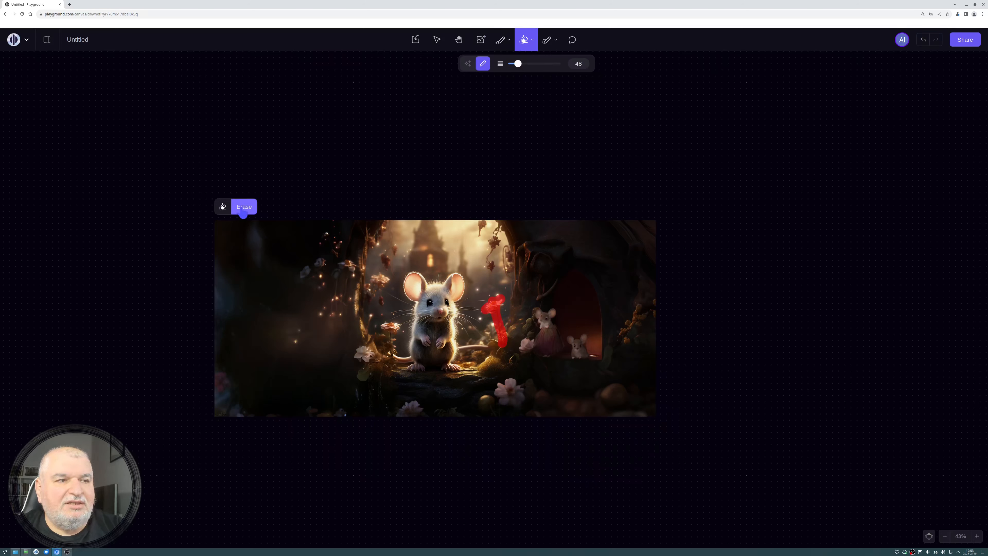
left_click(244, 207)
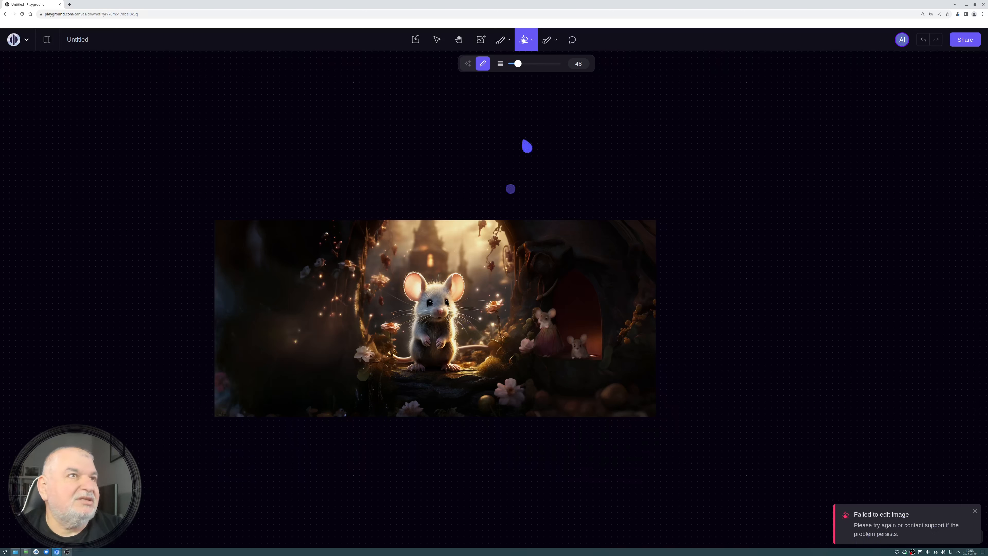
mouse_move(494, 307)
left_mouse_down()
mouse_move(502, 306)
mouse_move(504, 344)
left_mouse_up()
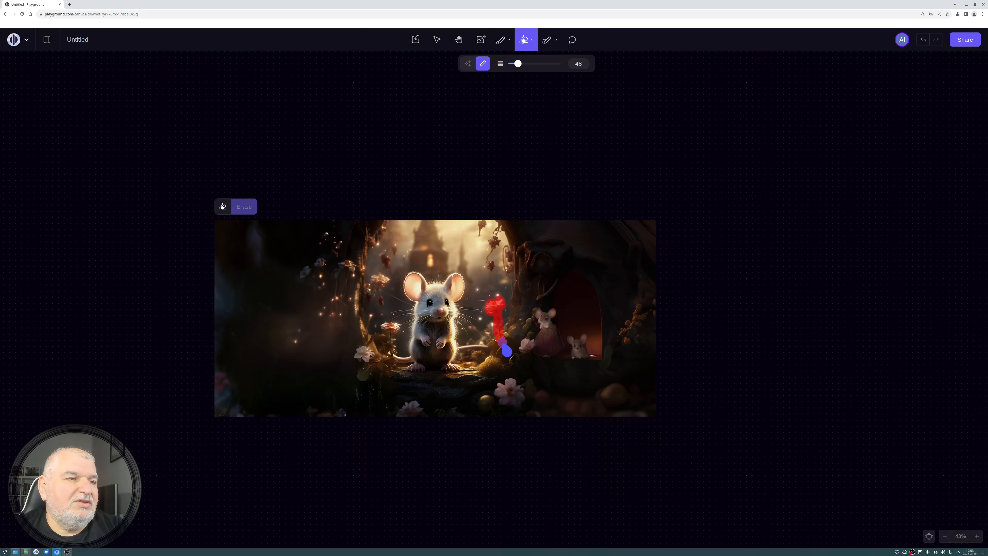
left_click(247, 213)
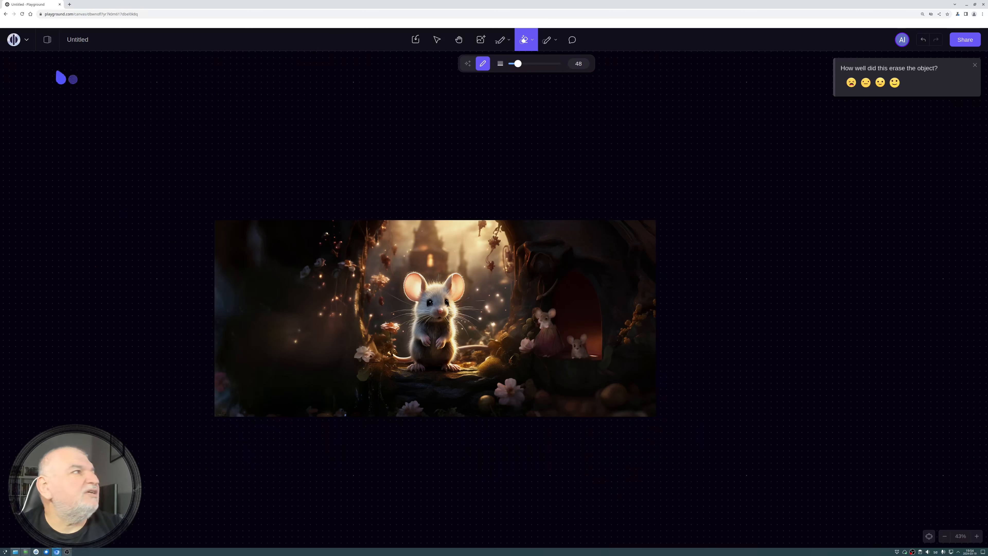
Step: Leave the canvas for the board's image creation page and check the usage limits for generations, prompt expansions, upscales and face restorations
left_click(18, 42)
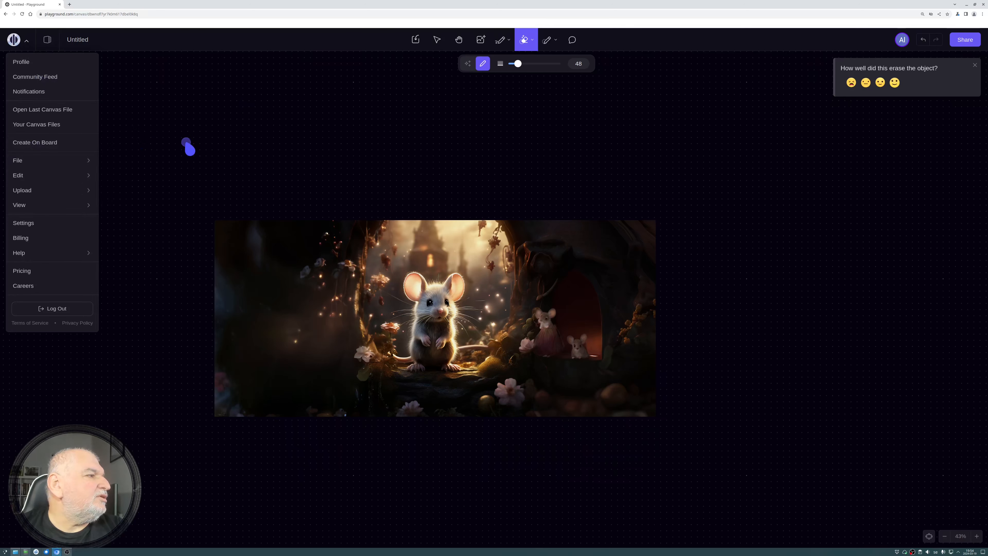
left_click(27, 149)
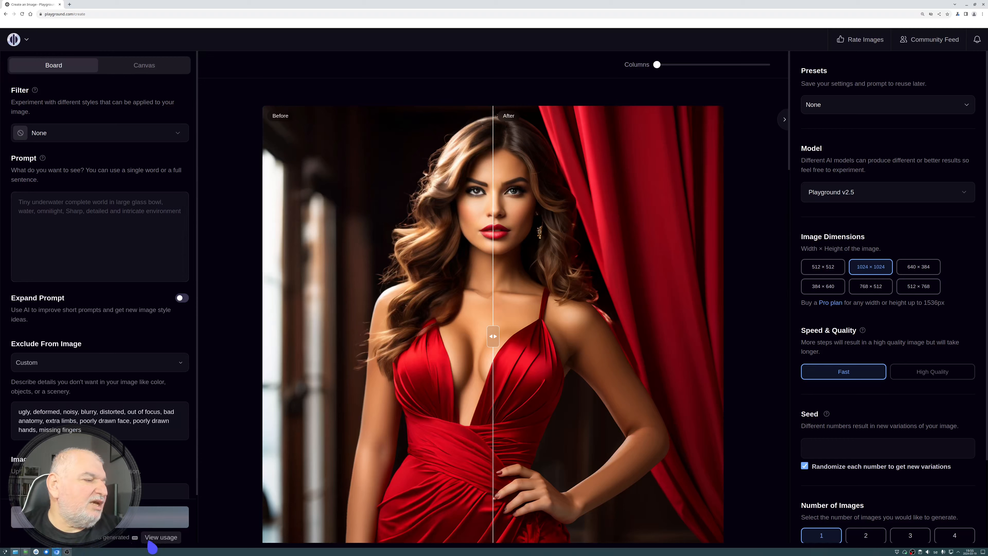
left_click(135, 539)
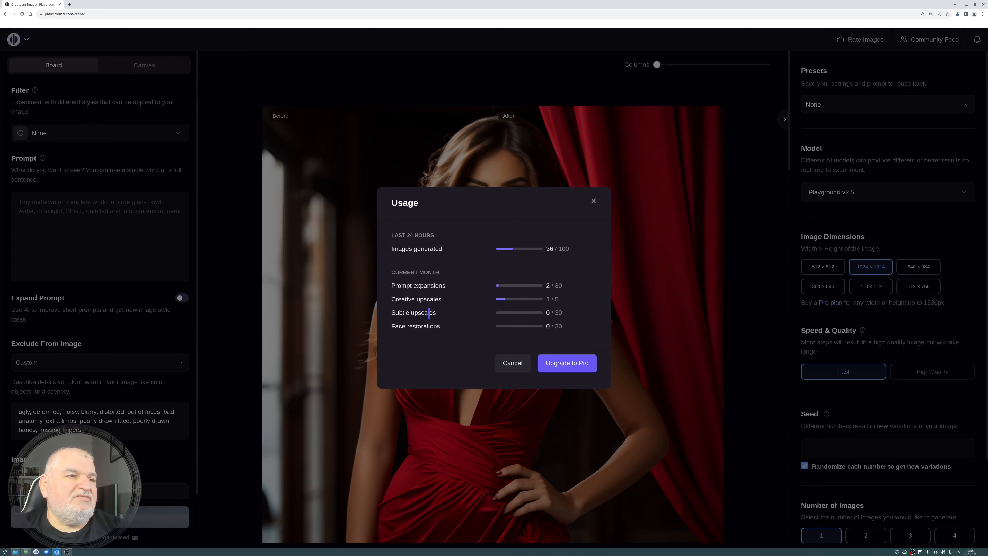
left_click(593, 202)
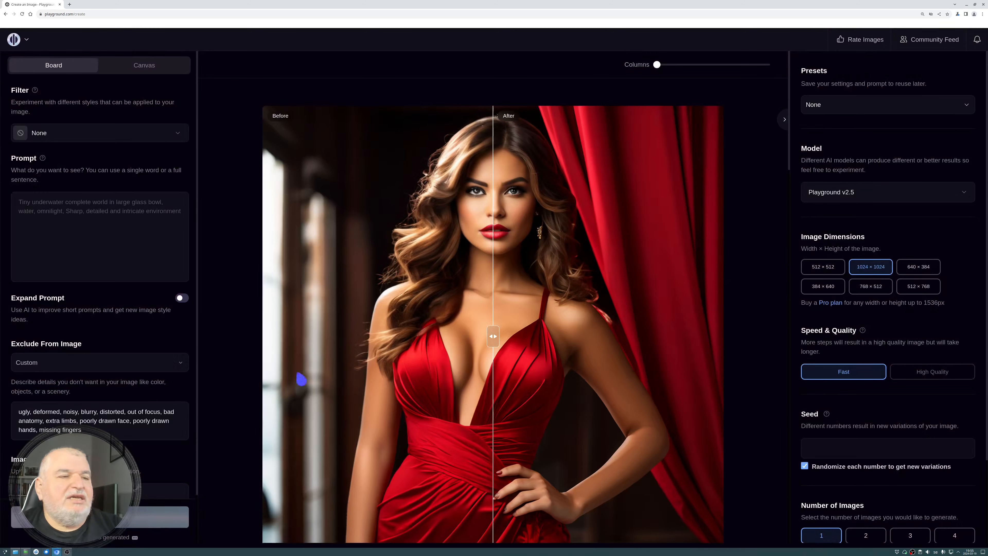
Step: Move the before/after divider of the red-dress portrait almost to its left edge to view the upscaled version
left_click_drag(493, 336, 276, 336)
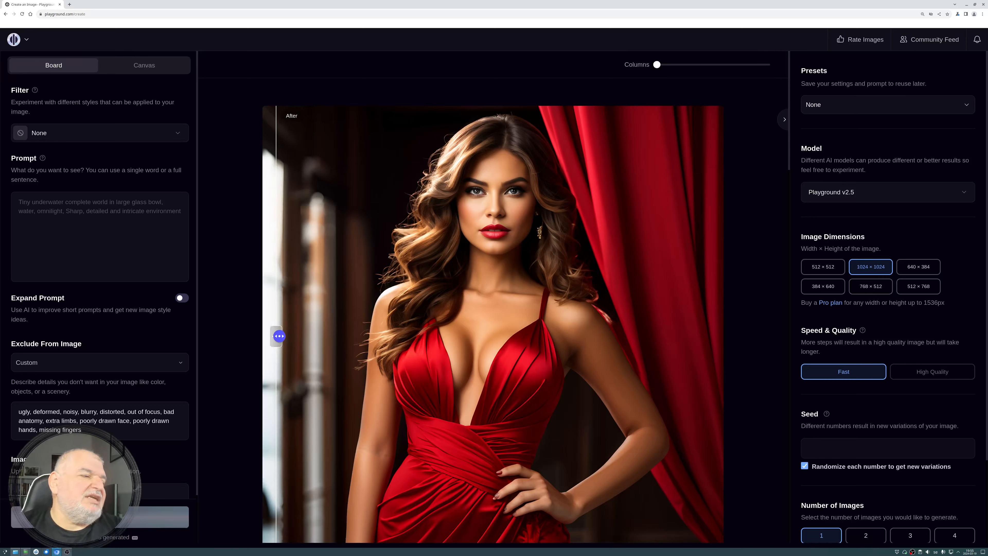